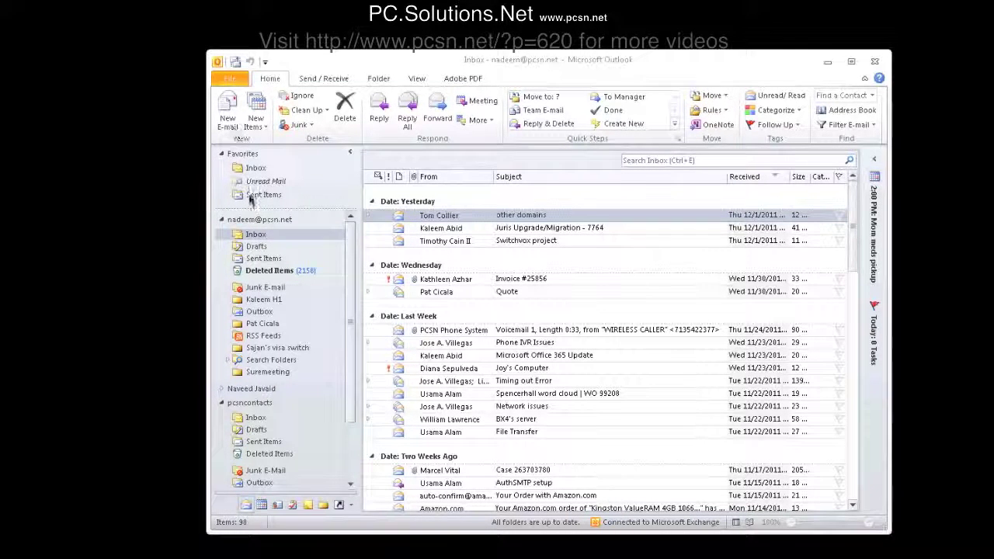
Show the full folder list and confirm pcsncontacts' Contacts properties have no address book tab
click(323, 505)
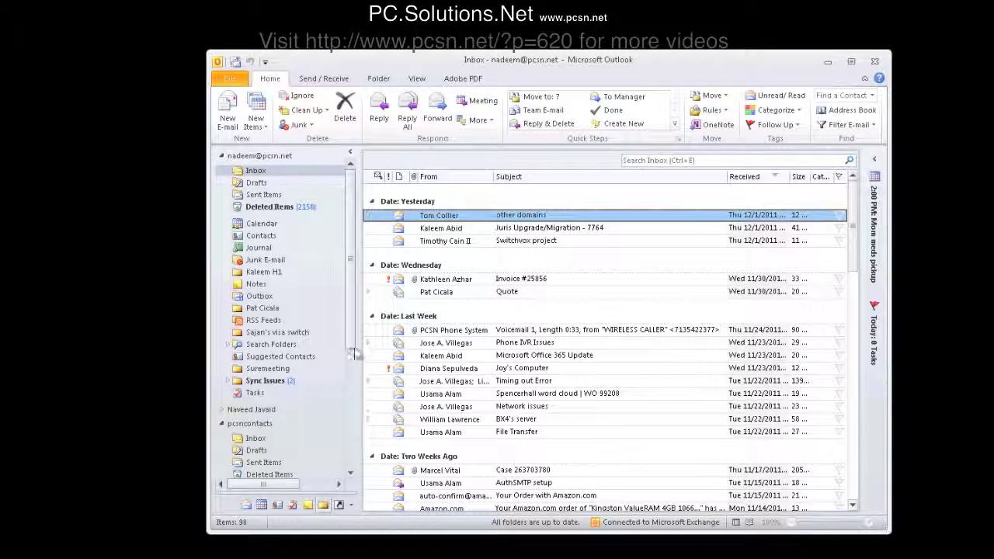
drag(349, 346, 351, 421)
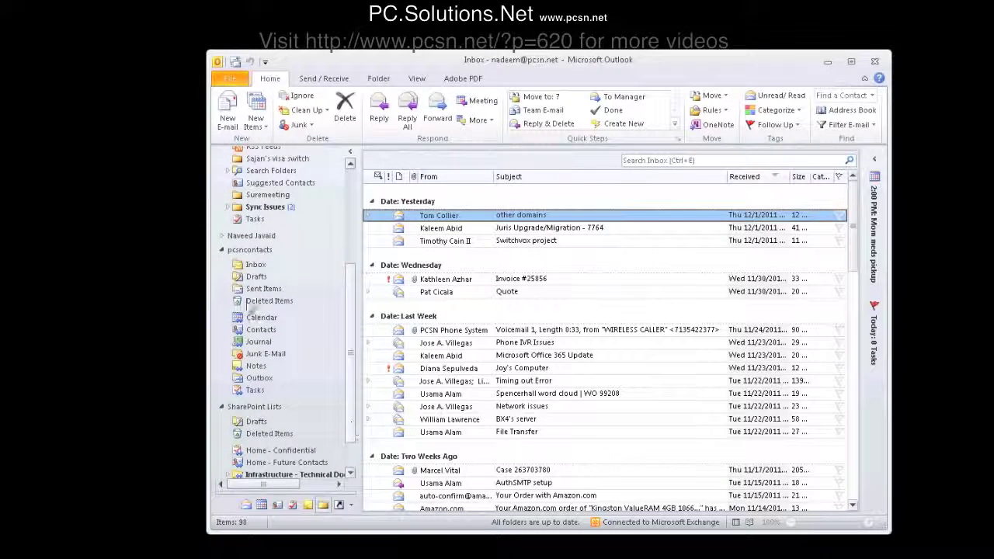
mouse_move(259, 317)
mouse_down()
mouse_move(273, 335)
mouse_move(262, 339)
mouse_up()
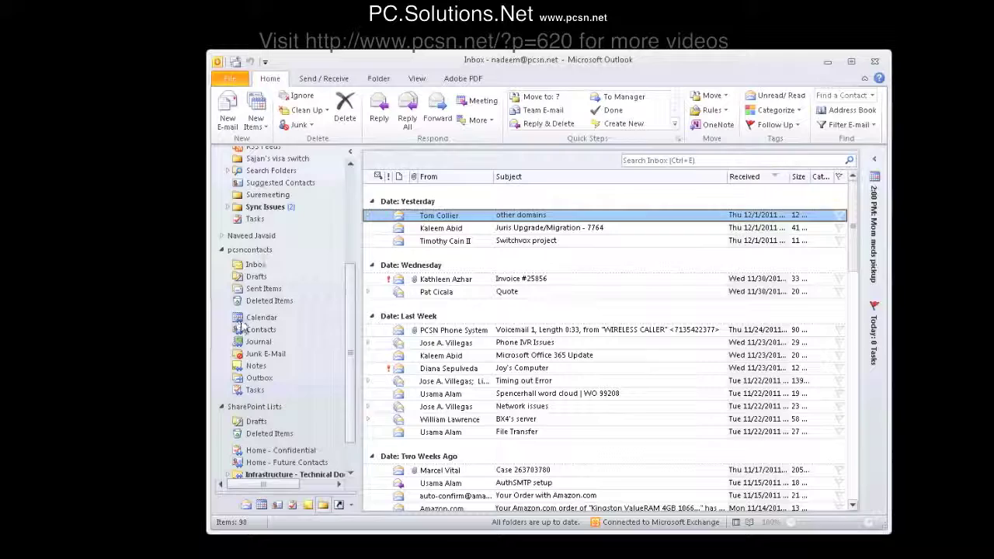
right_click(261, 332)
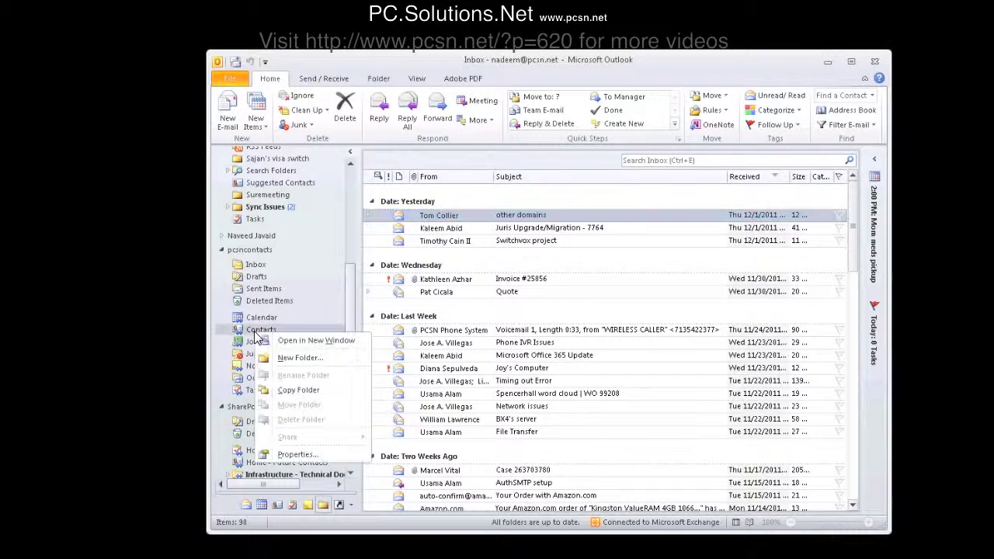
click(291, 454)
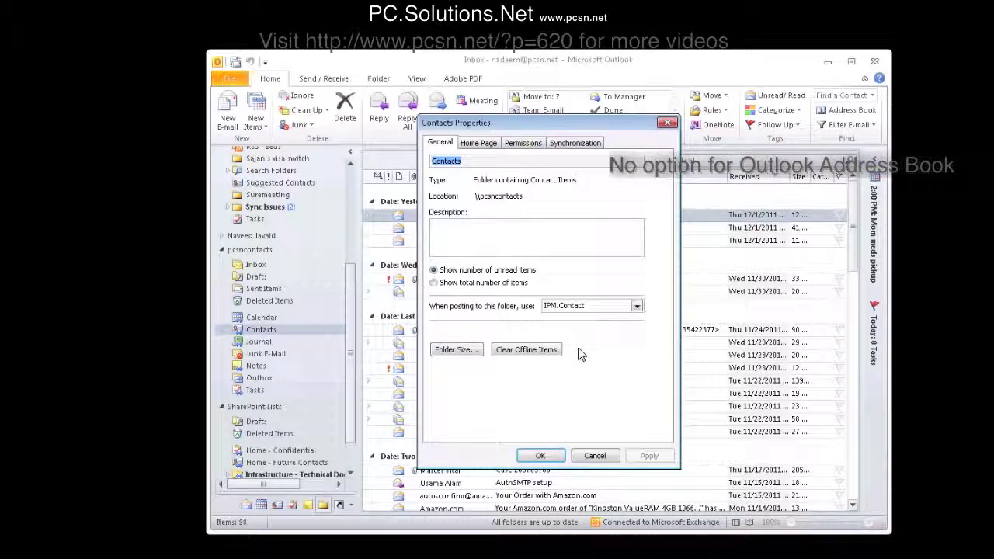
click(592, 456)
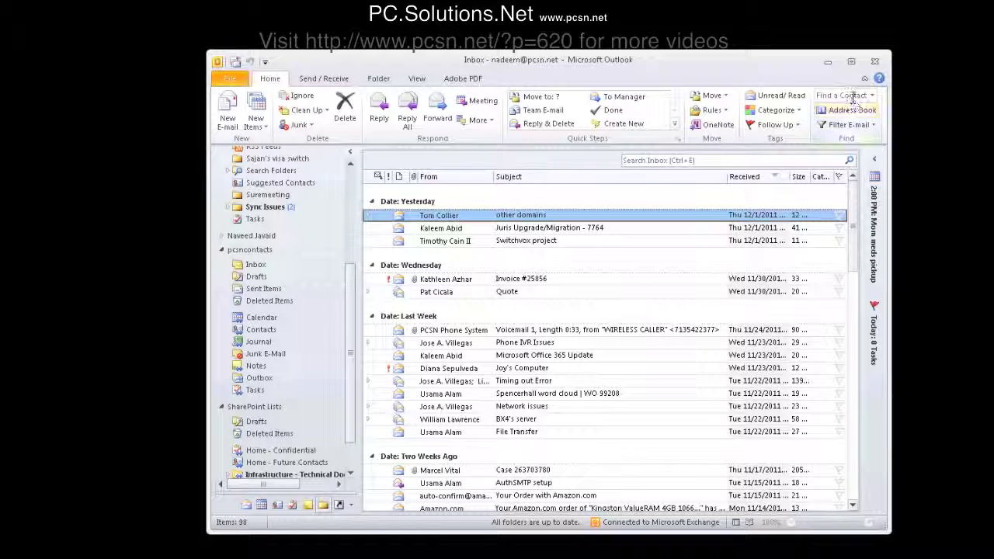
click(230, 124)
click(329, 198)
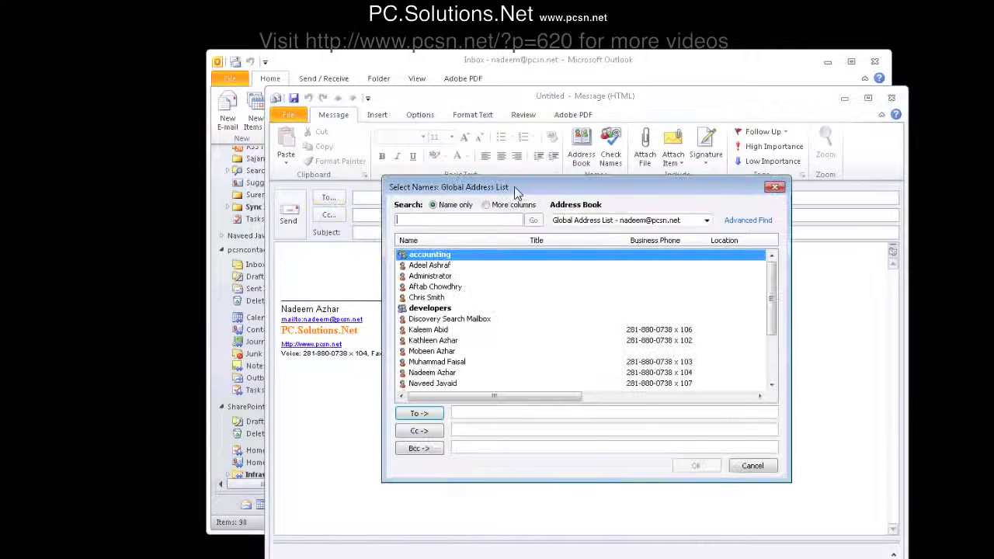
click(636, 220)
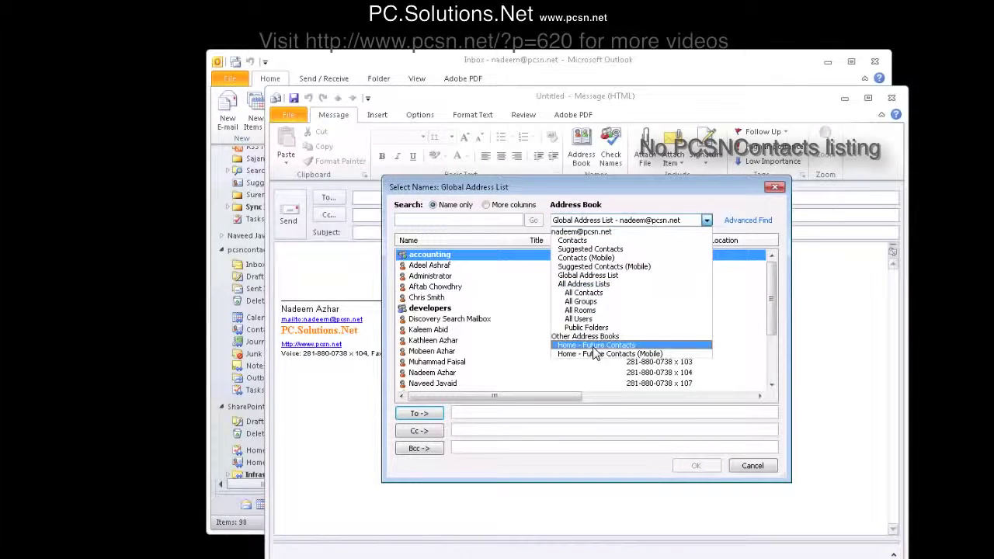
click(753, 466)
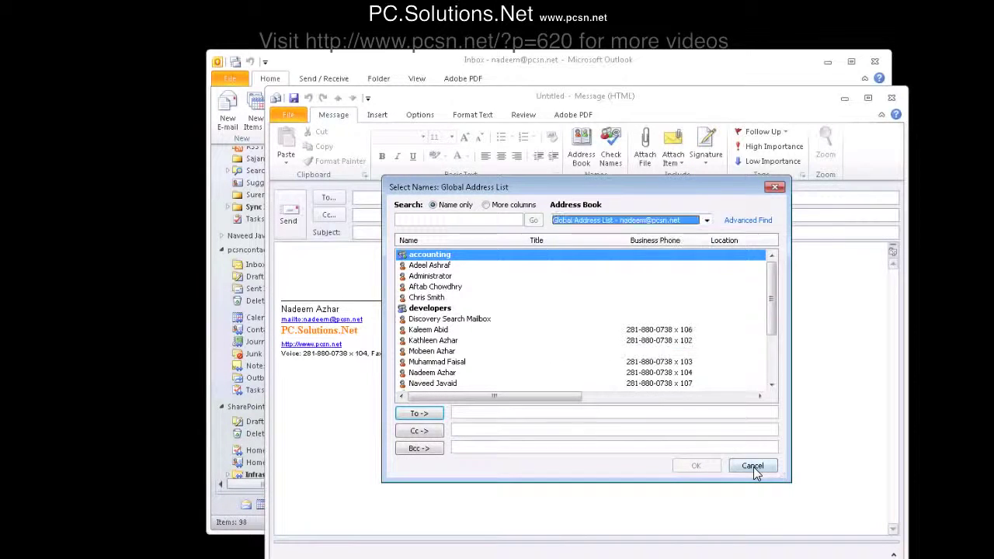
click(891, 98)
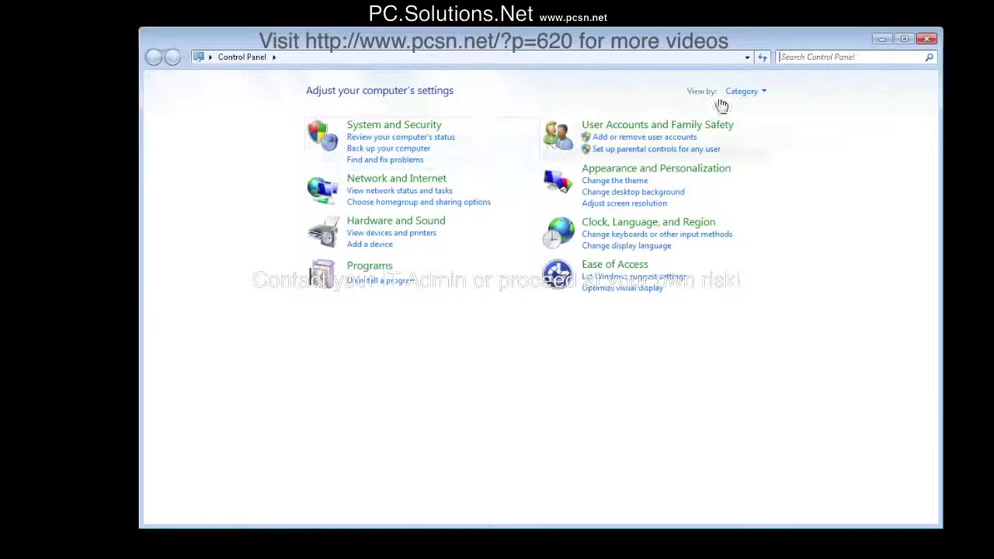
Switch Control Panel to large icons and open the Outlook profile's Exchange account settings
click(749, 91)
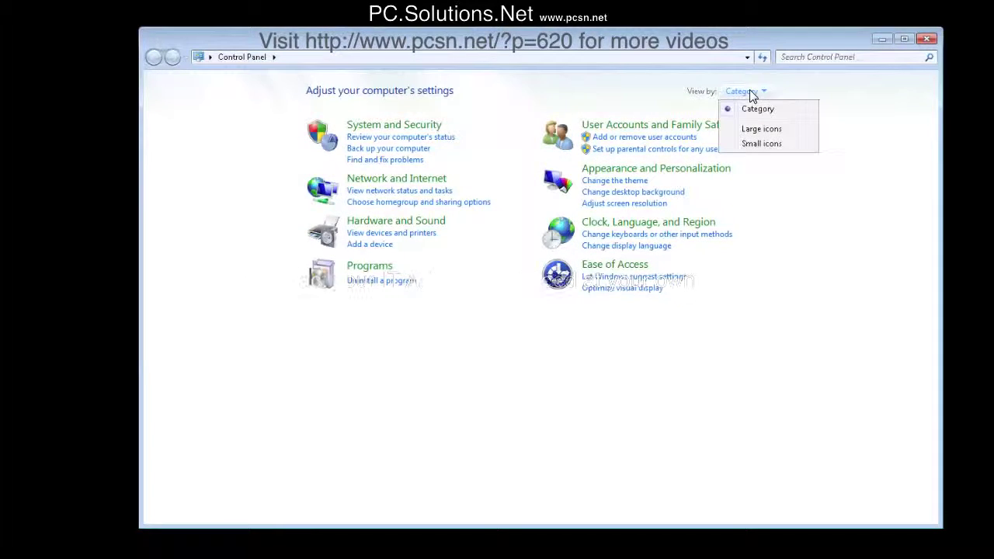
click(759, 130)
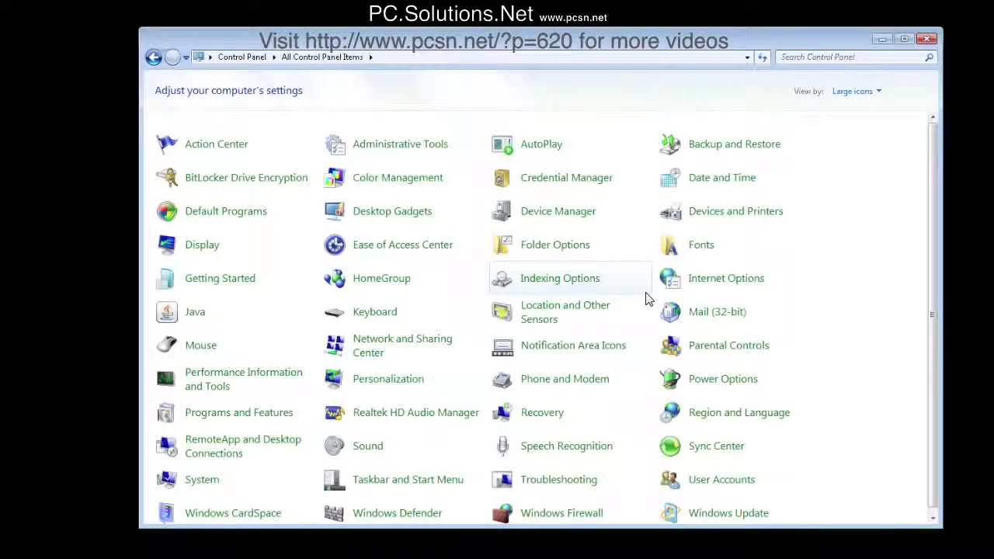
click(699, 317)
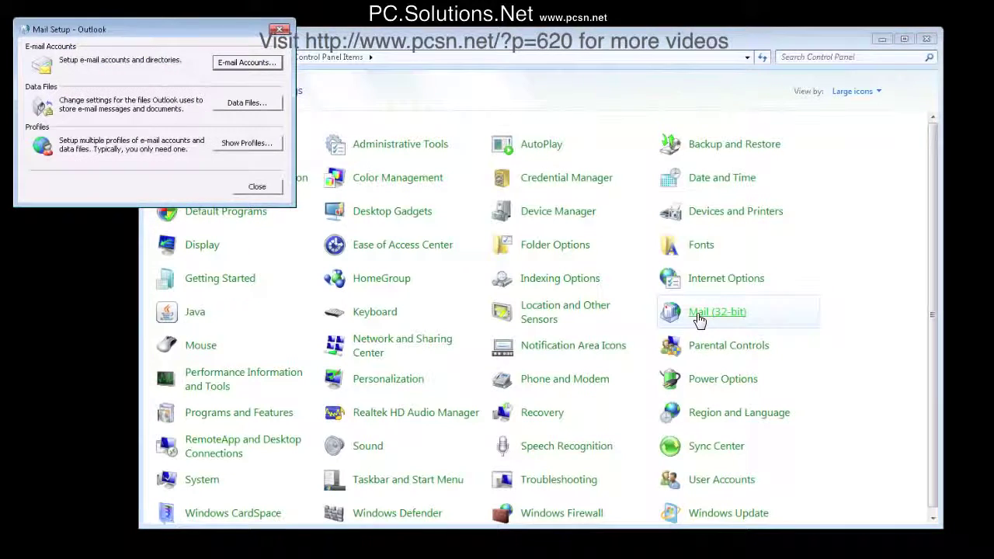
click(253, 145)
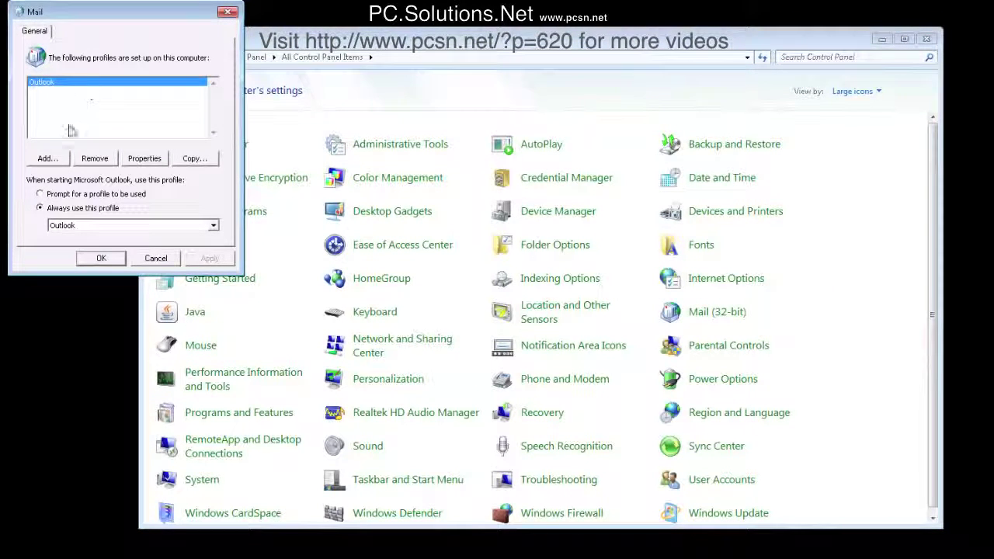
click(146, 159)
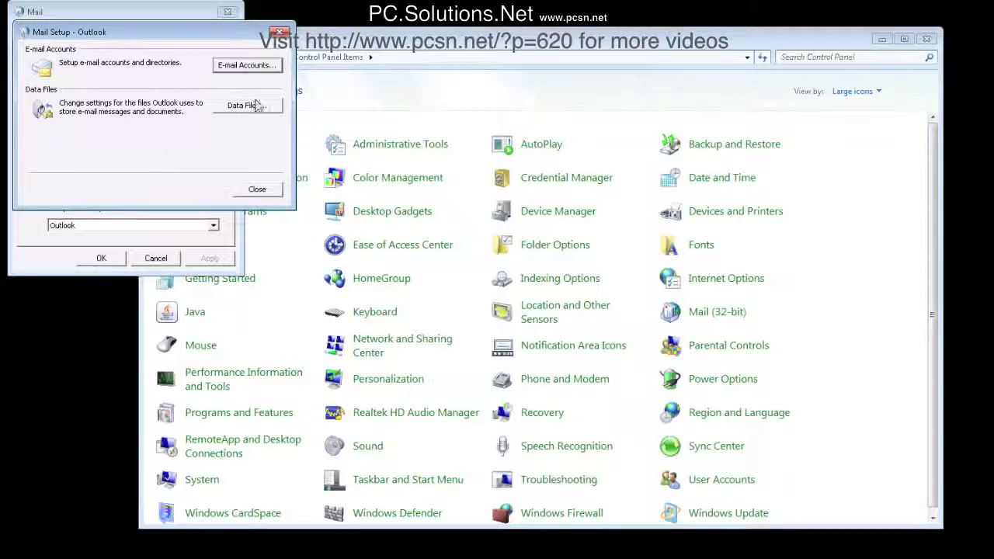
click(240, 65)
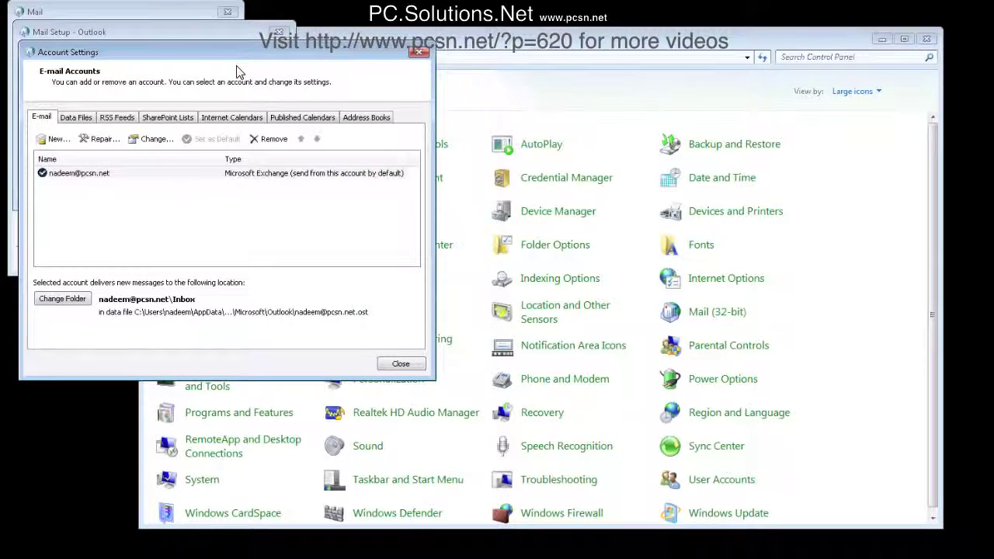
click(152, 138)
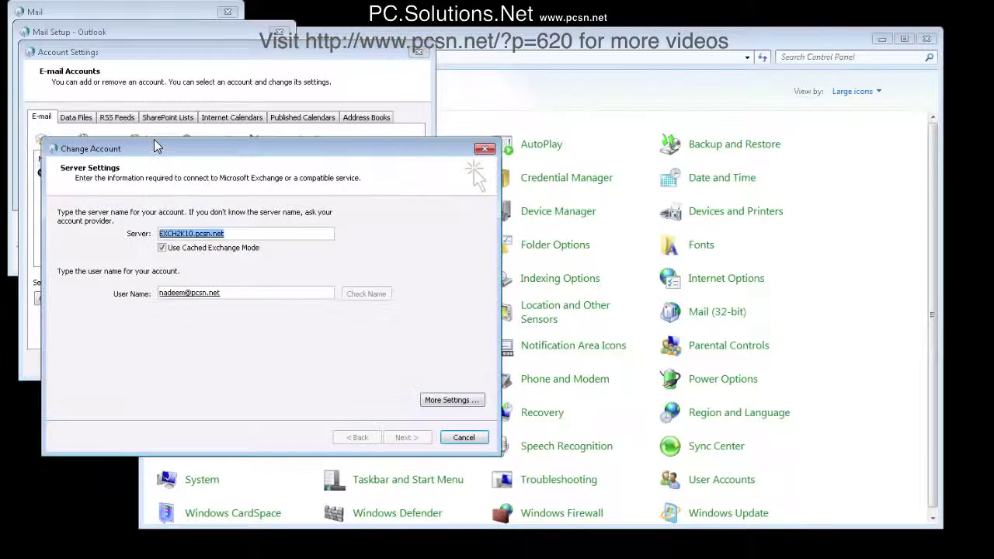
Replace the Exchange account's user name with pcsncontacts and advance the wizard
click(235, 296)
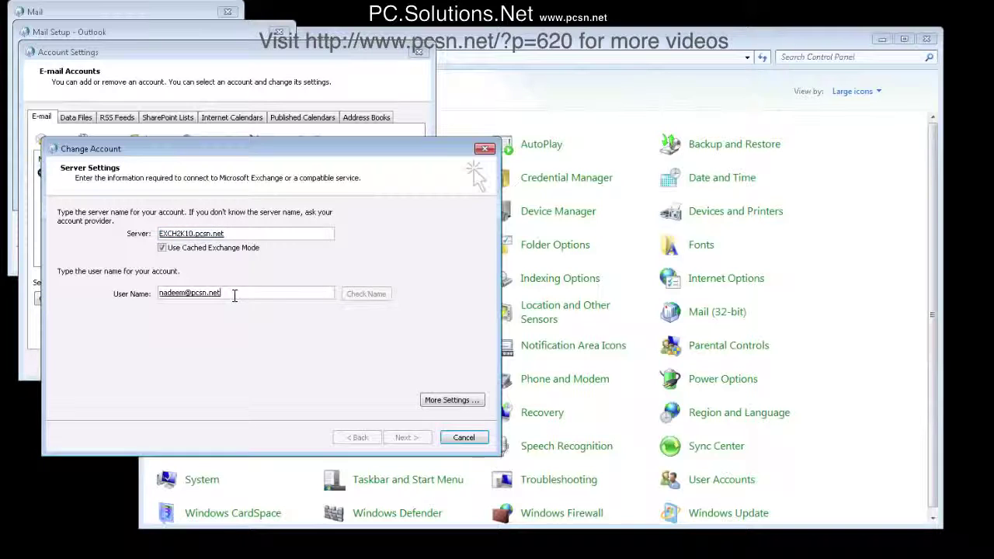
drag(224, 293, 159, 295)
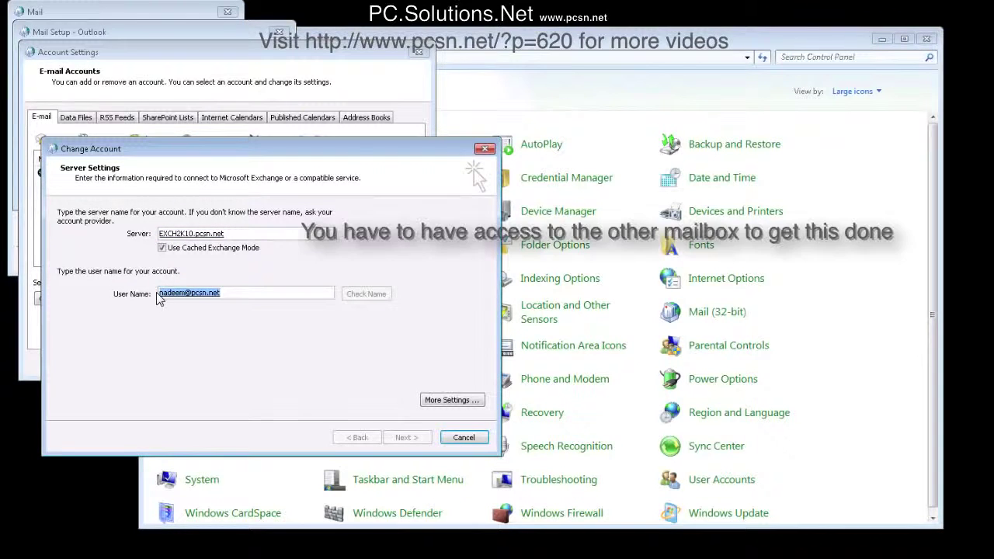
text(pcsncontacts)
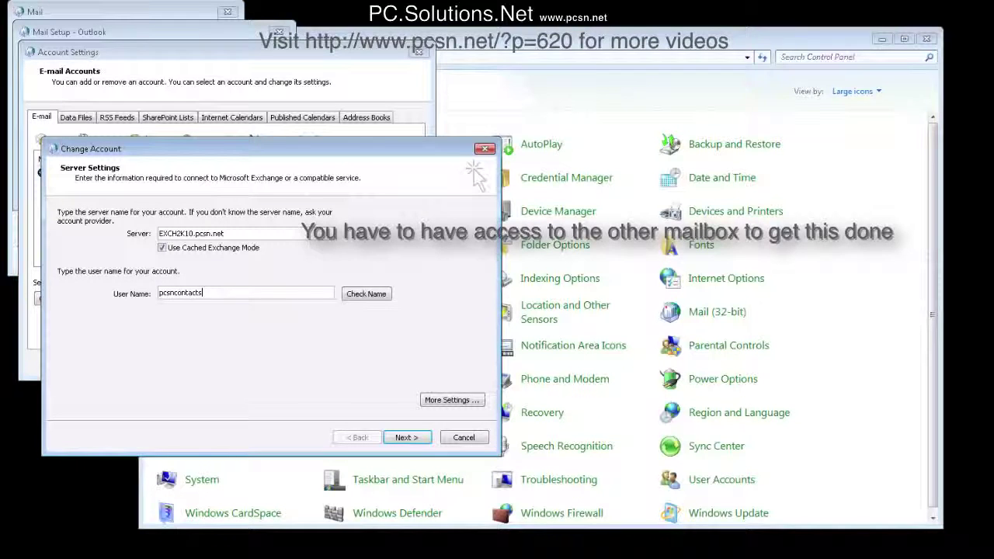
click(401, 436)
Finish the account change, close all mail setup windows, and relaunch Outlook 2010
click(406, 437)
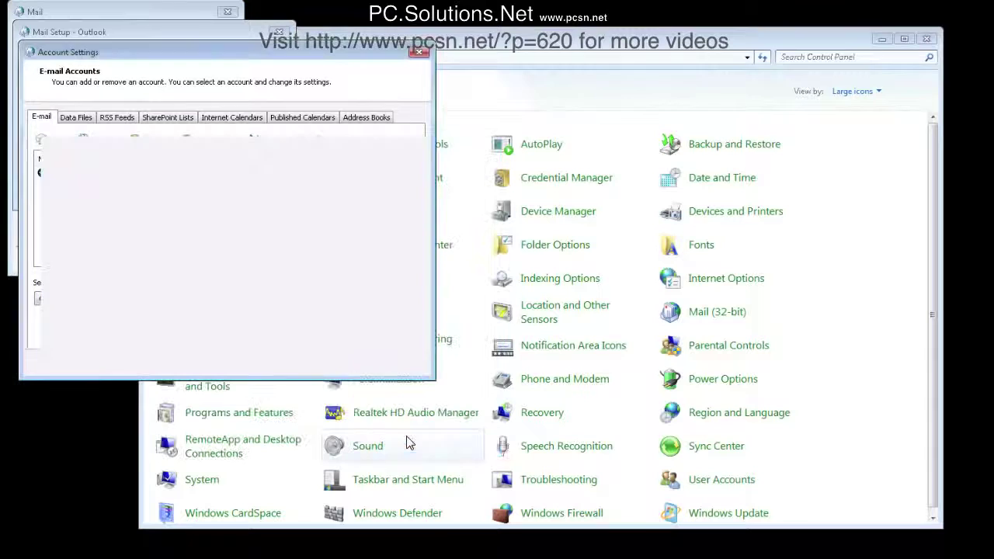
click(400, 363)
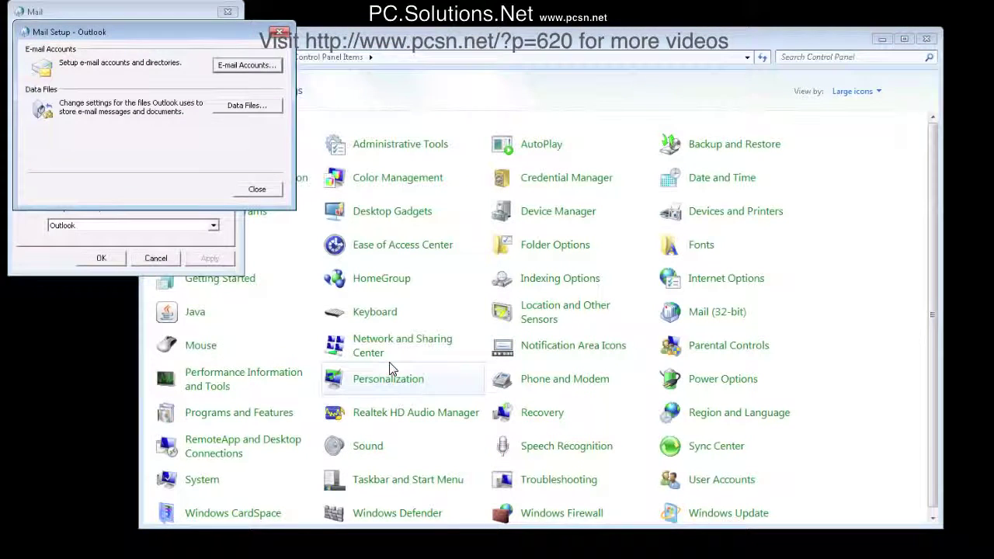
click(256, 190)
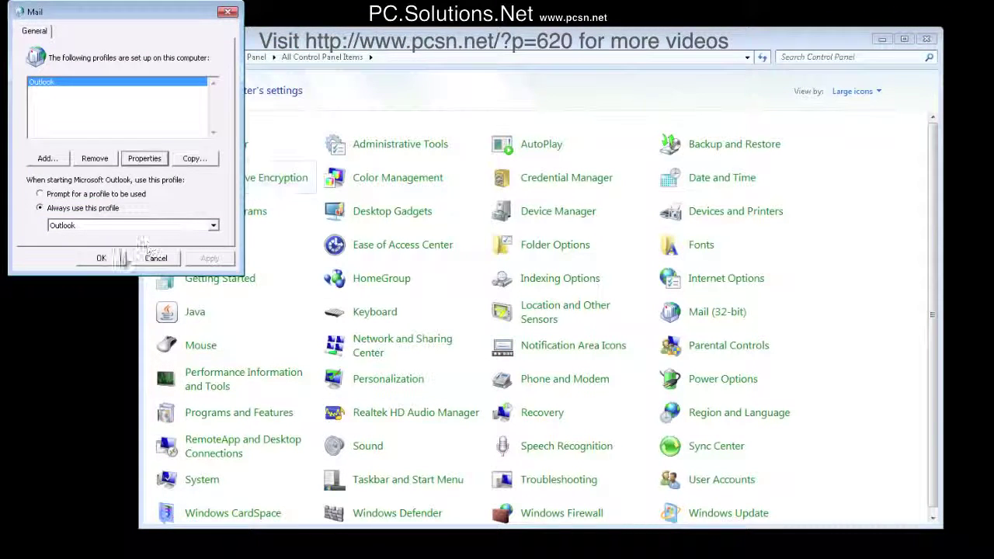
click(101, 258)
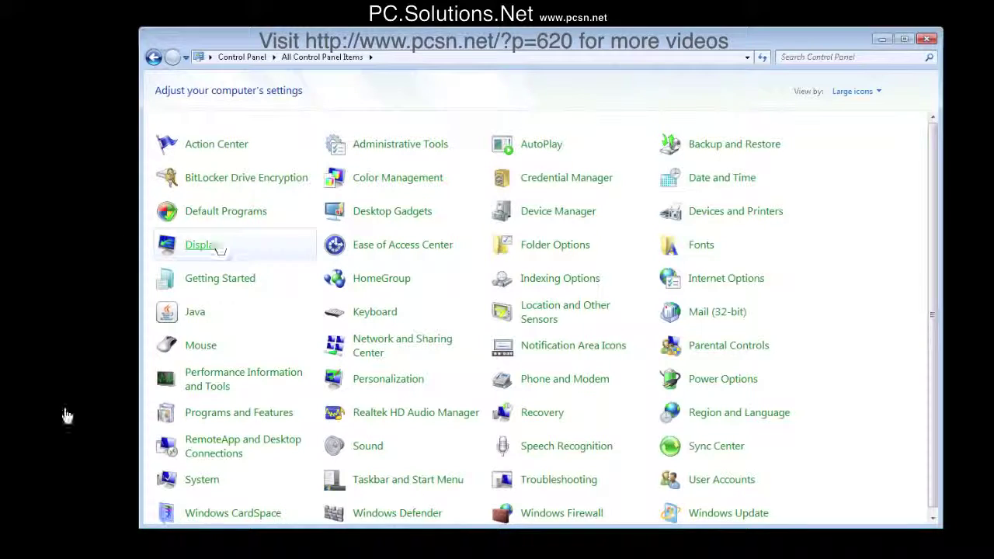
key(super)
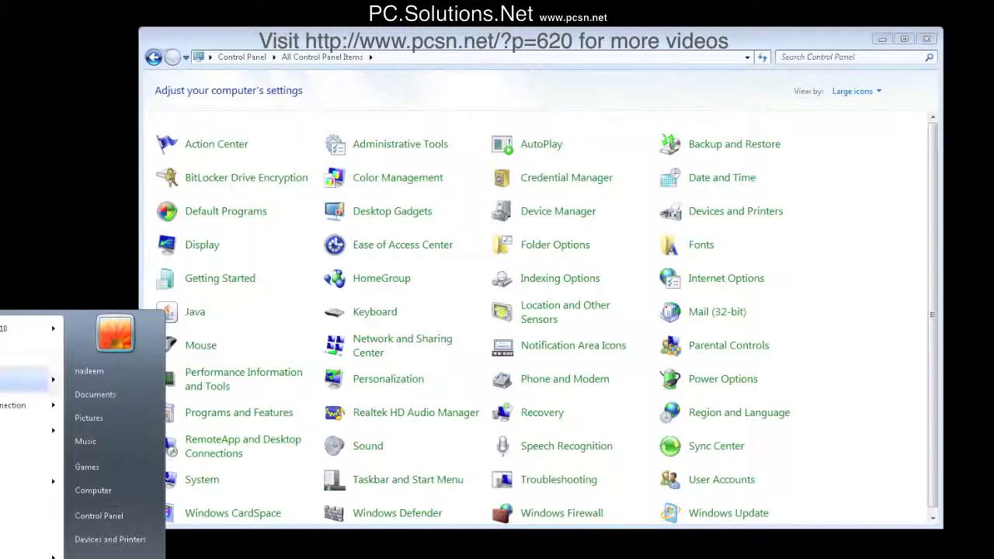
click(27, 328)
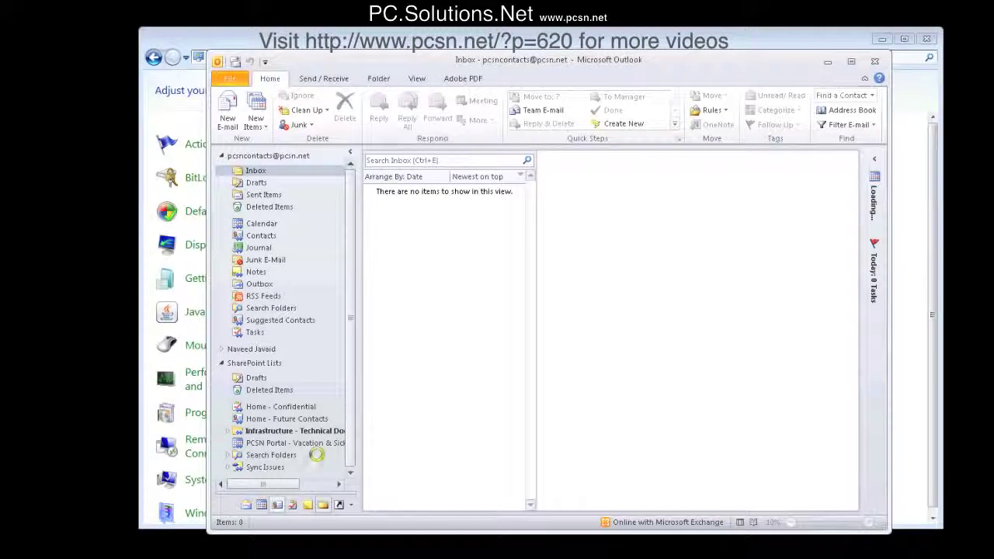
Rename the Contacts address book to PCSN Contacts and show it as an e-mail address book
right_click(256, 241)
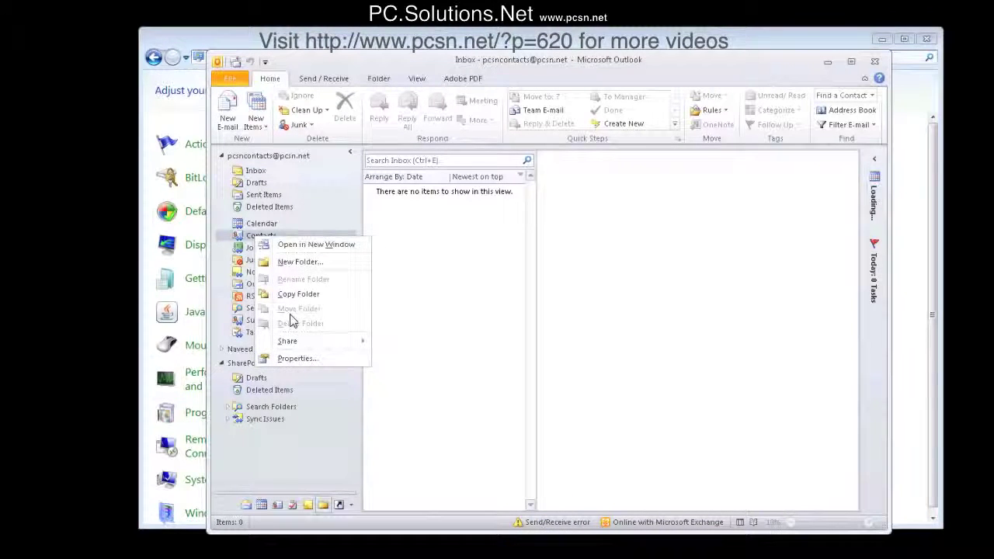
click(289, 358)
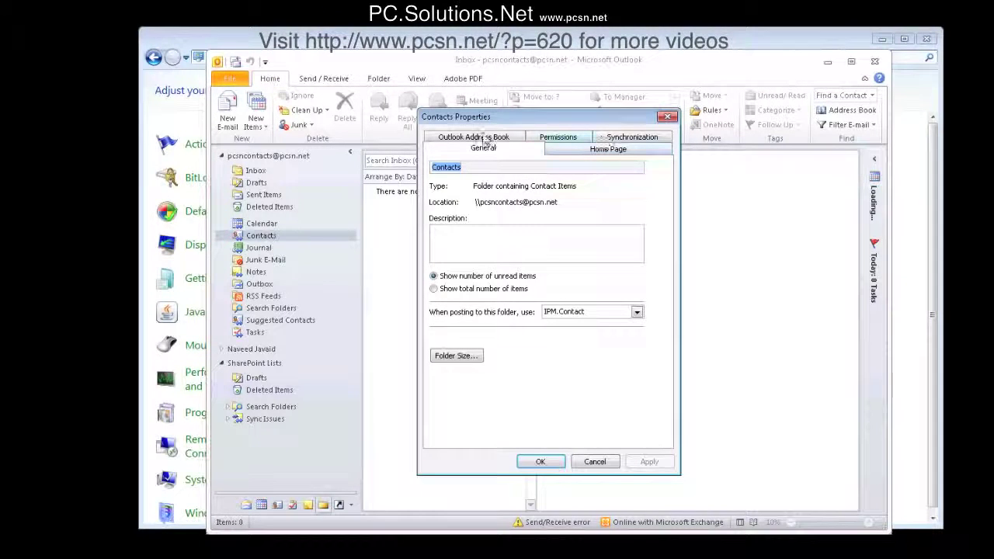
click(485, 138)
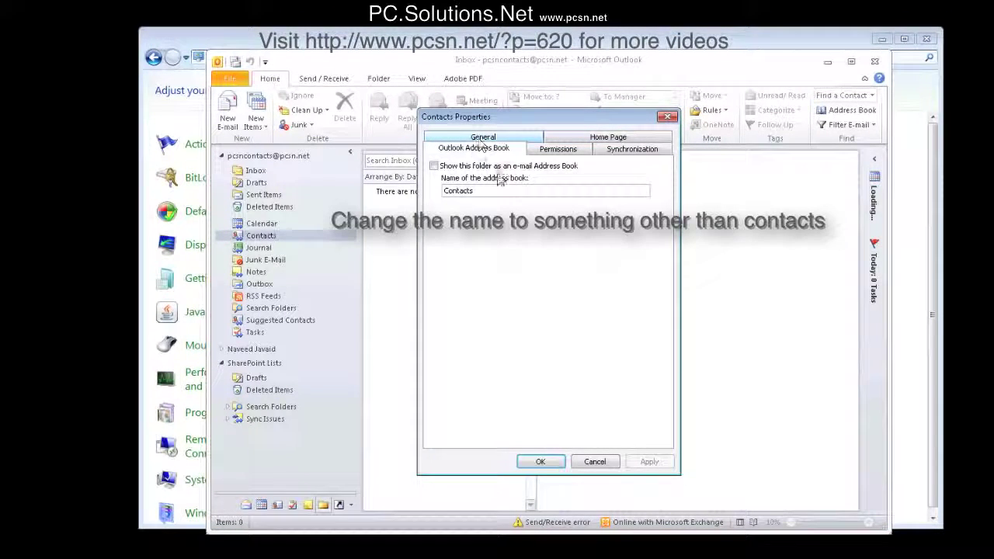
drag(442, 191, 473, 192)
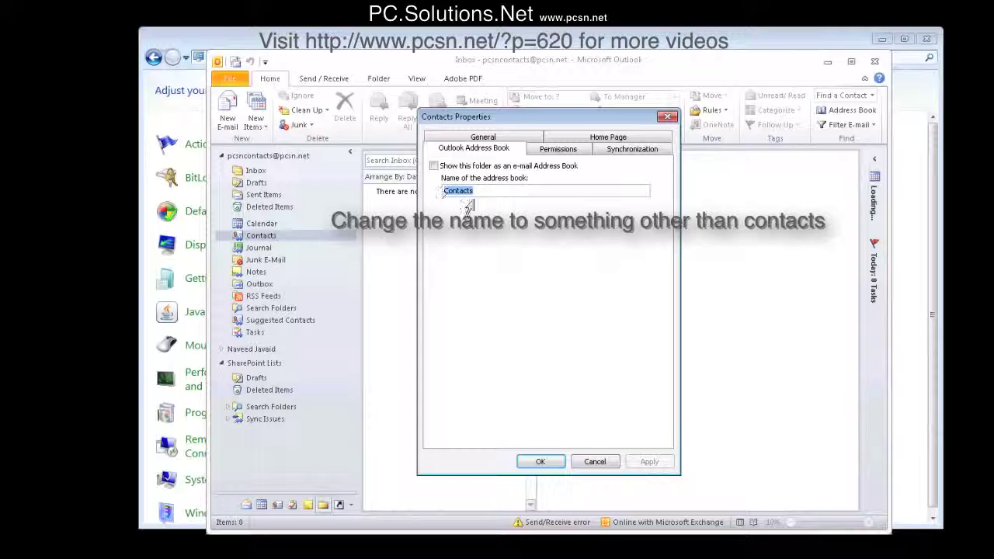
click(569, 251)
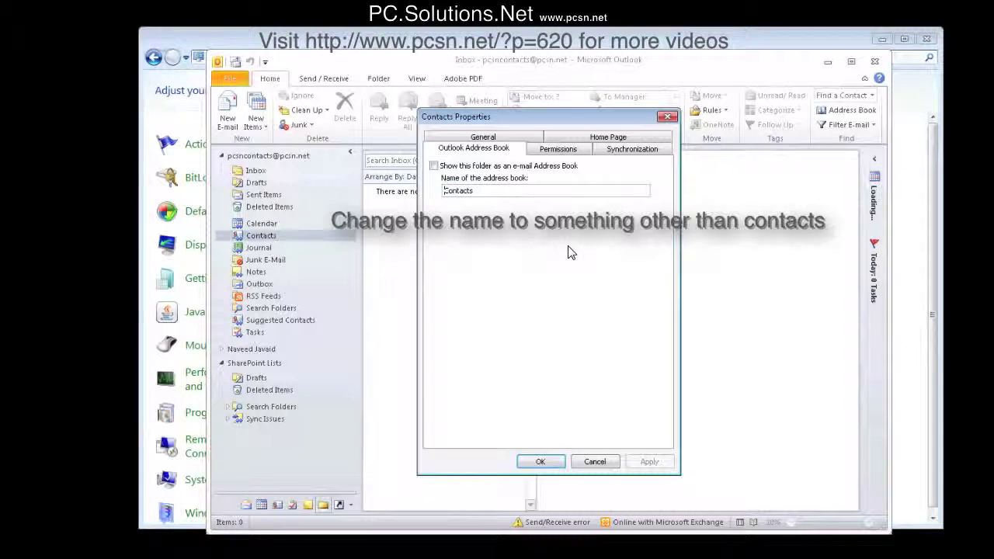
text(PCSN)
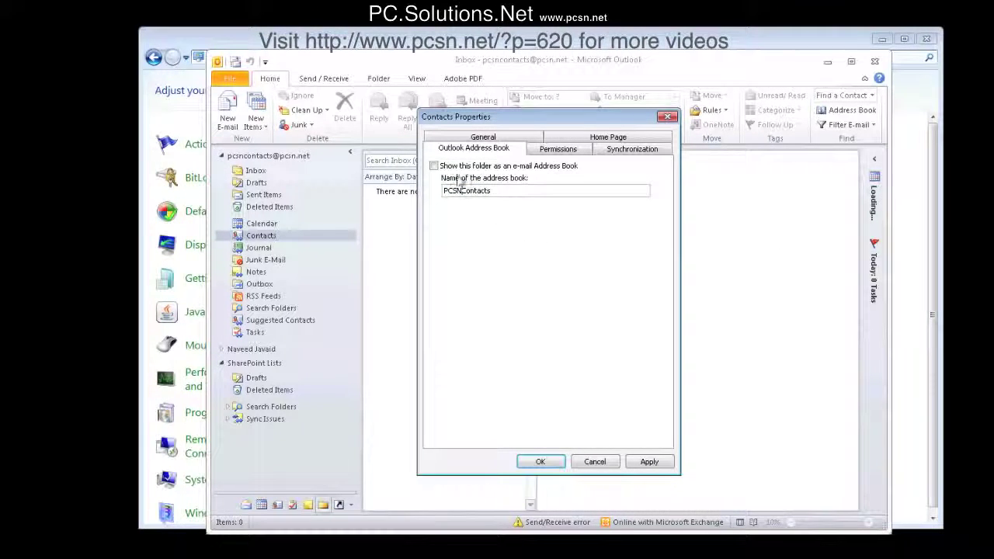
click(433, 166)
click(541, 462)
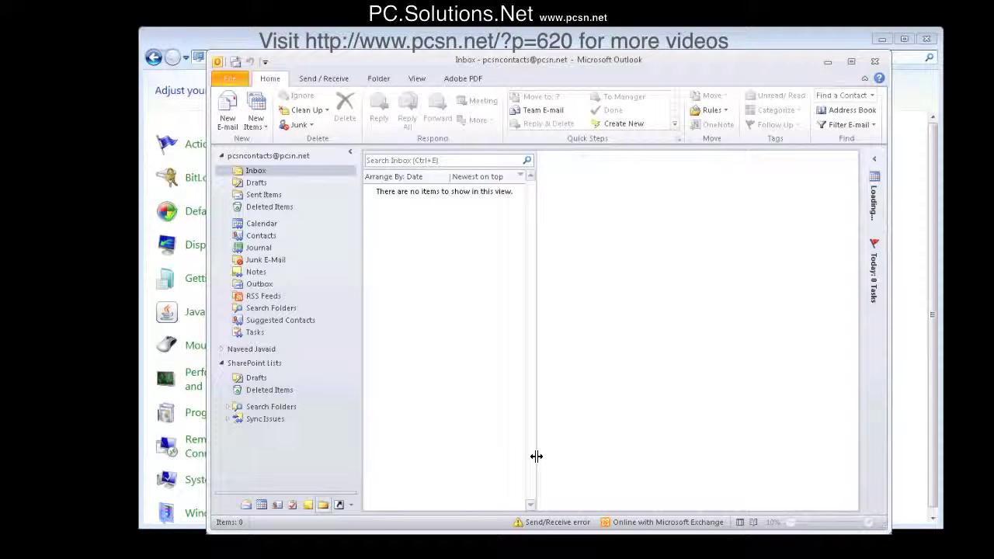
Close Outlook, reopen the profile's e-mail account settings, and keep the old mailbox data
click(877, 65)
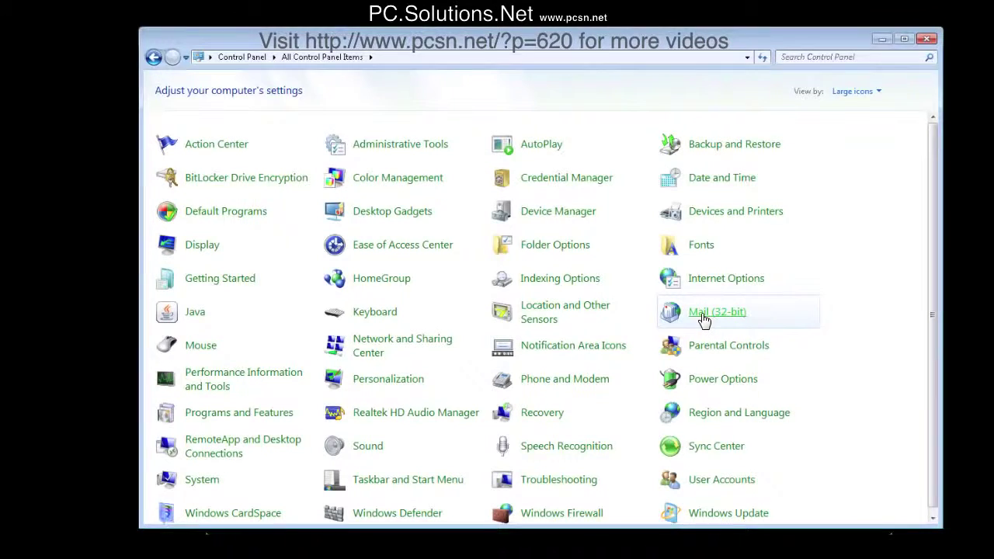
click(702, 320)
click(148, 42)
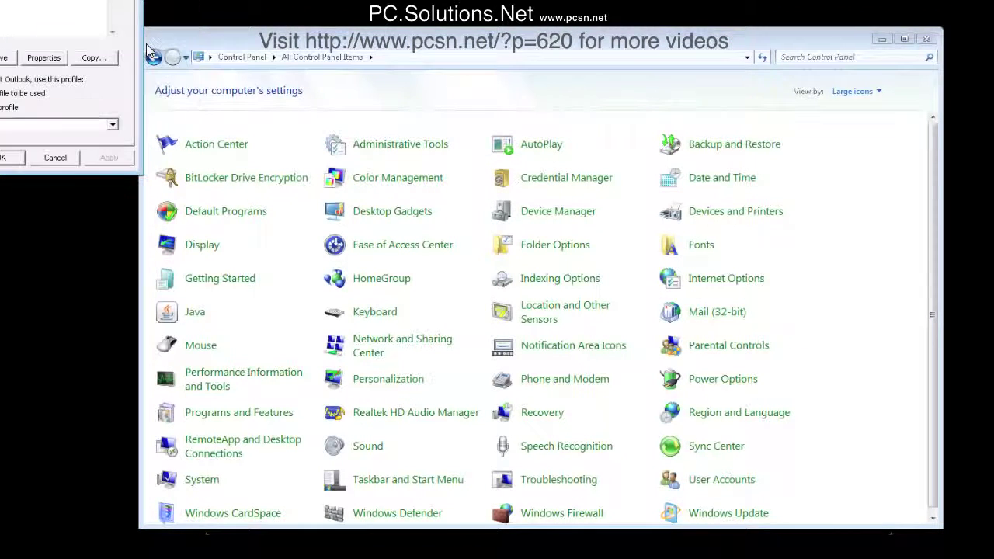
drag(148, 45, 175, 69)
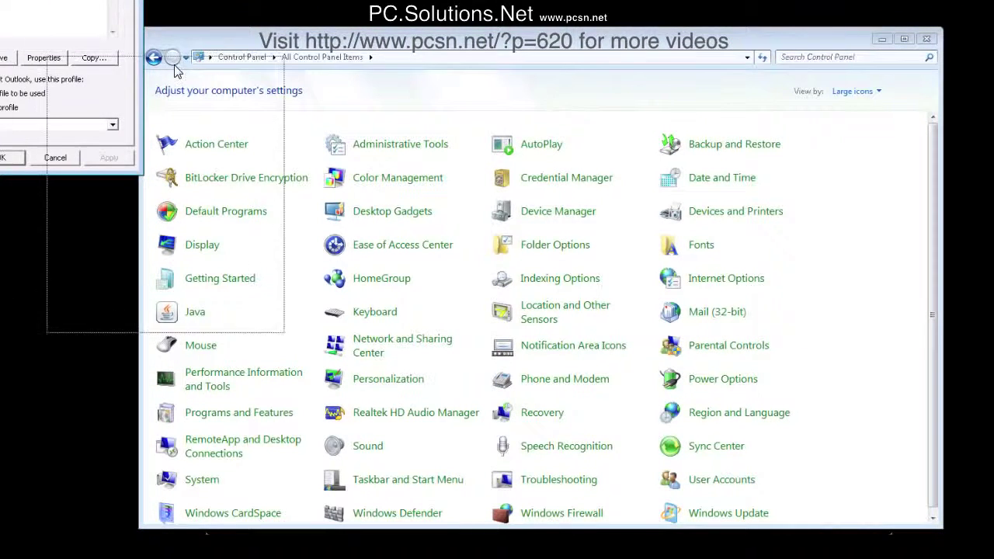
click(190, 215)
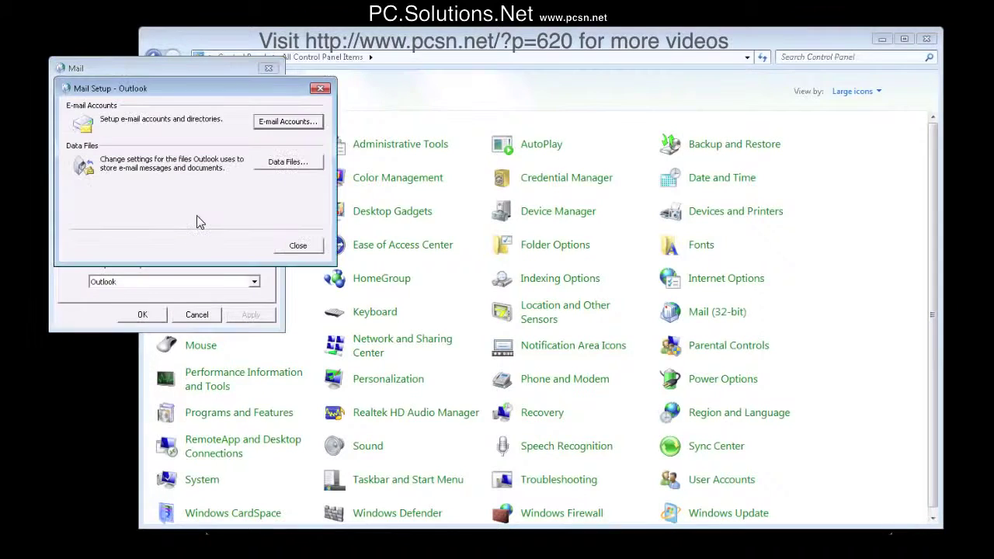
click(277, 130)
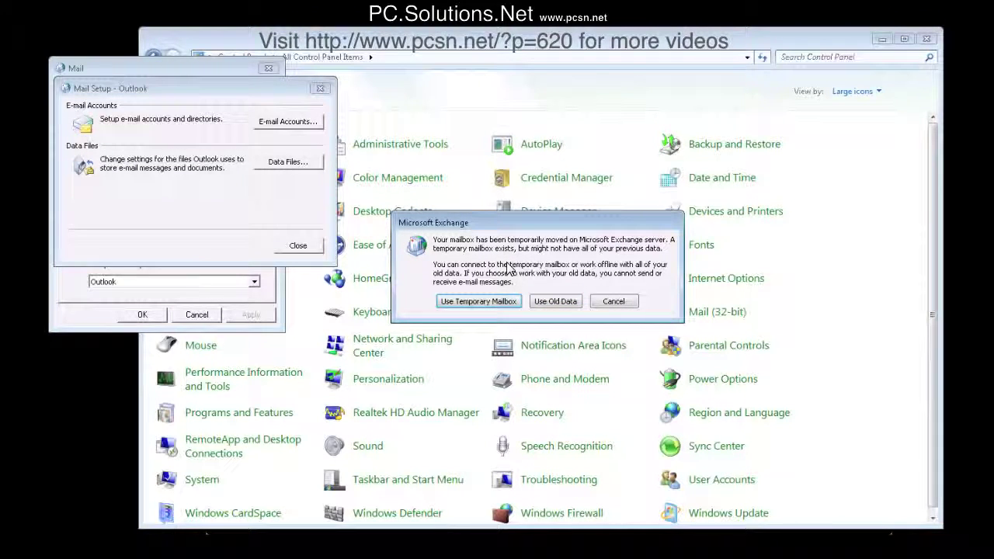
click(554, 302)
click(138, 230)
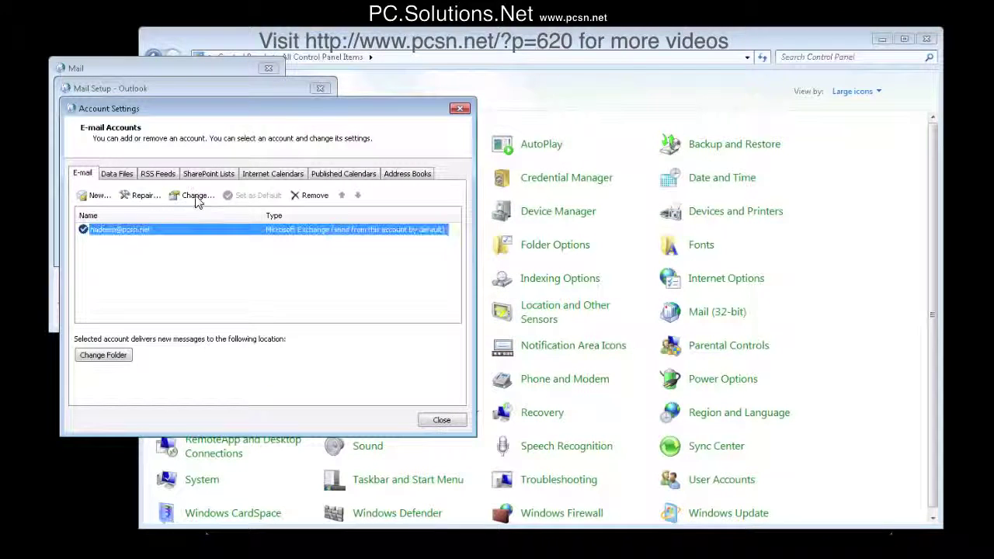
click(196, 197)
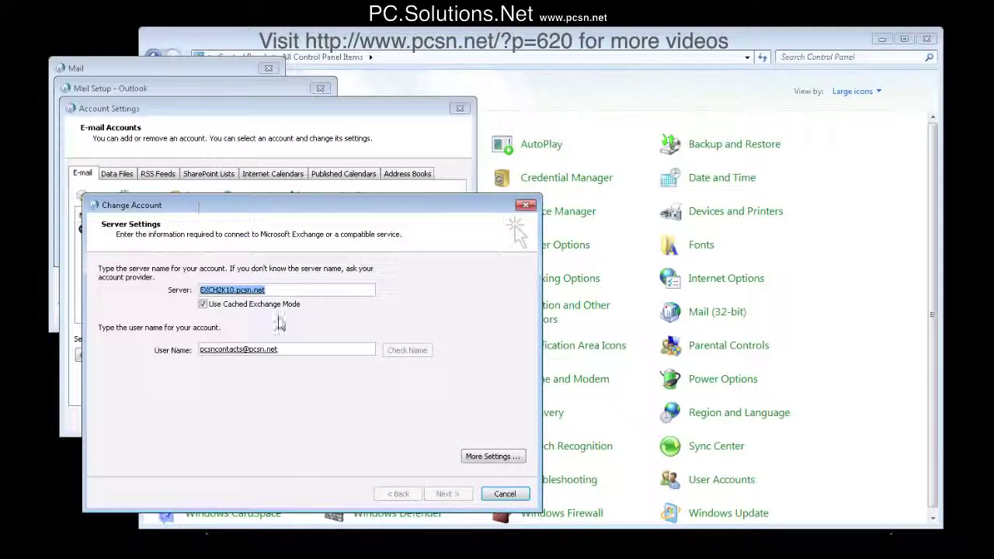
click(286, 349)
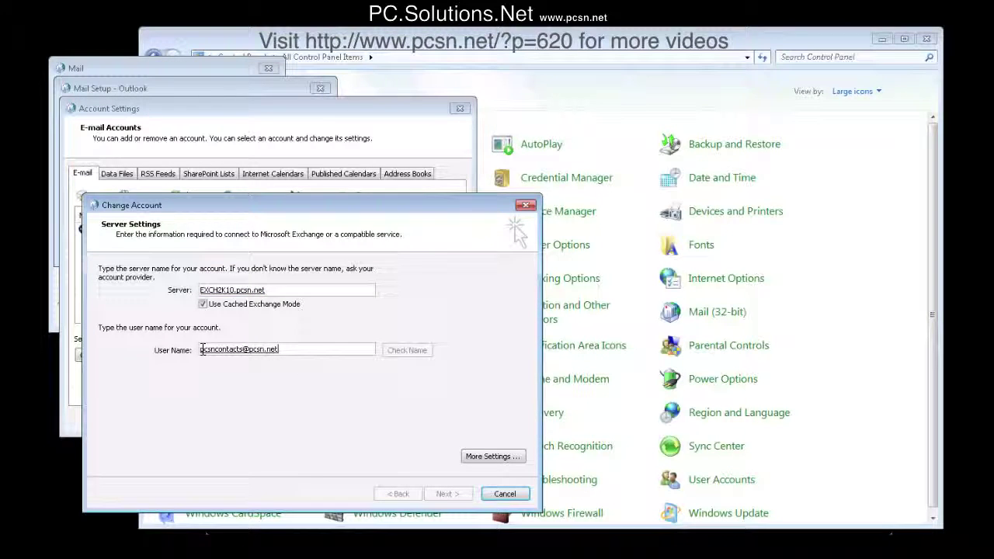
drag(278, 350, 198, 351)
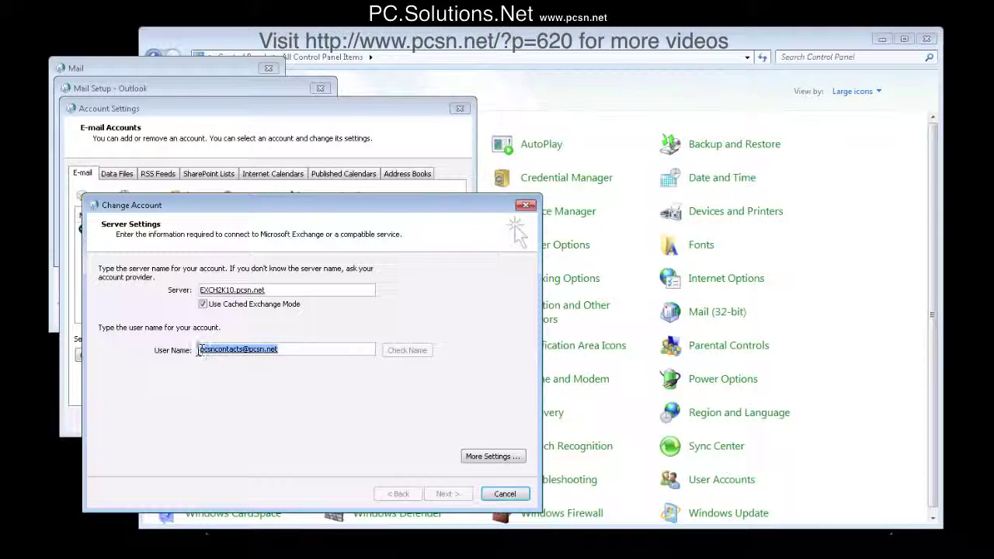
key(BackSpace)
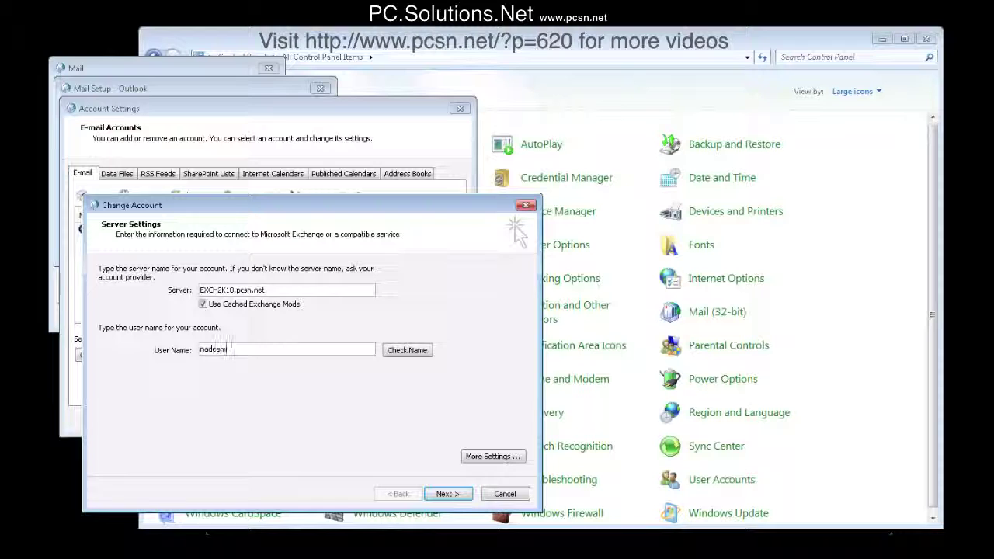
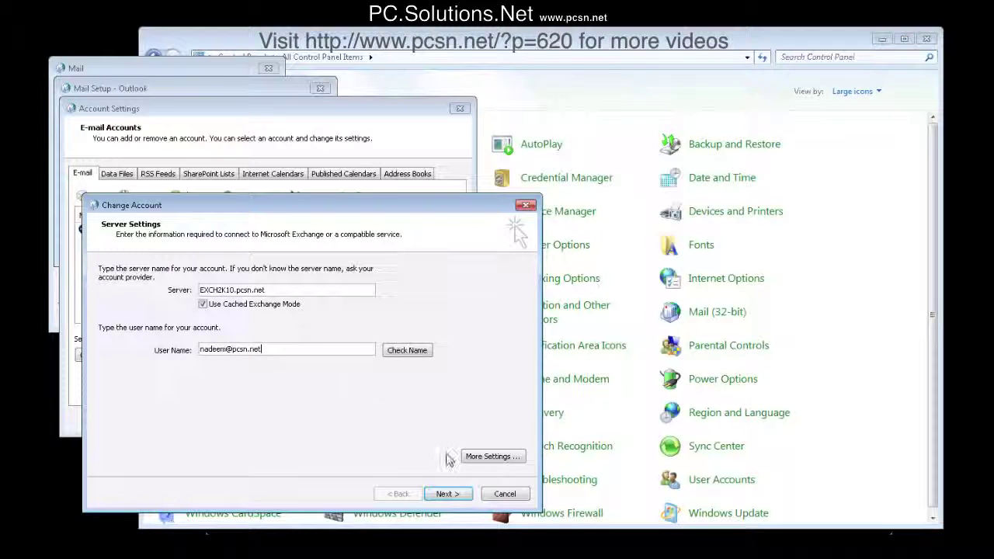
View the advanced Exchange settings without saving, then verify the user name with Check Name
click(491, 457)
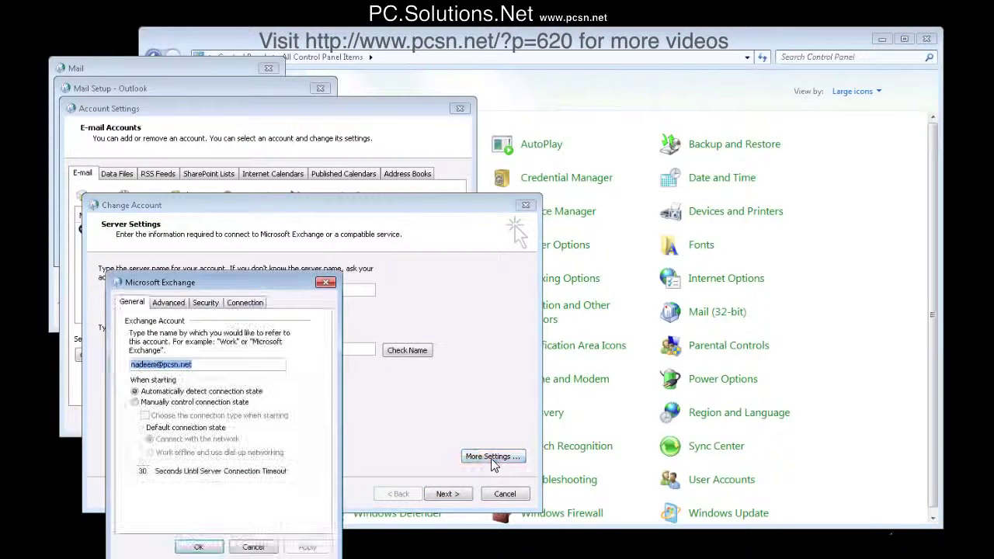
click(169, 303)
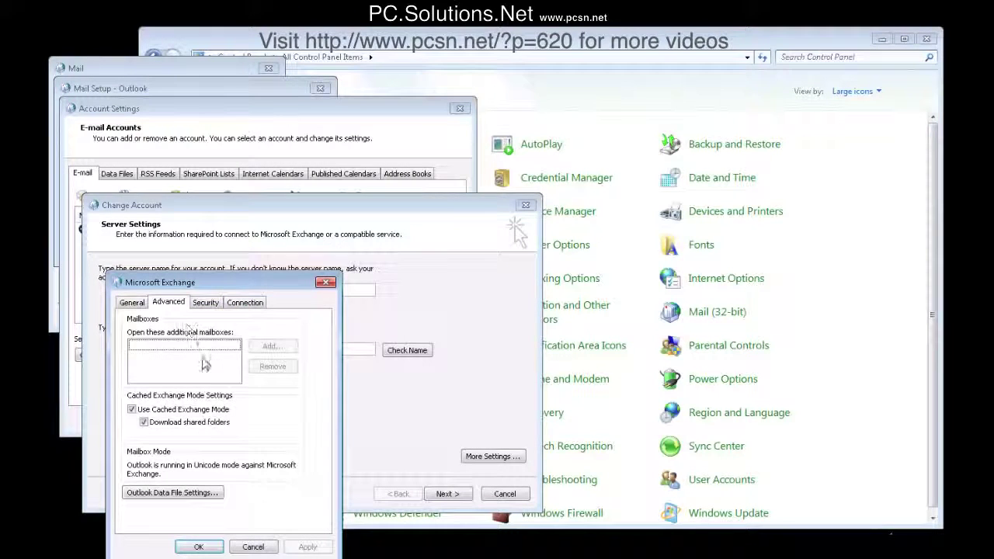
click(251, 548)
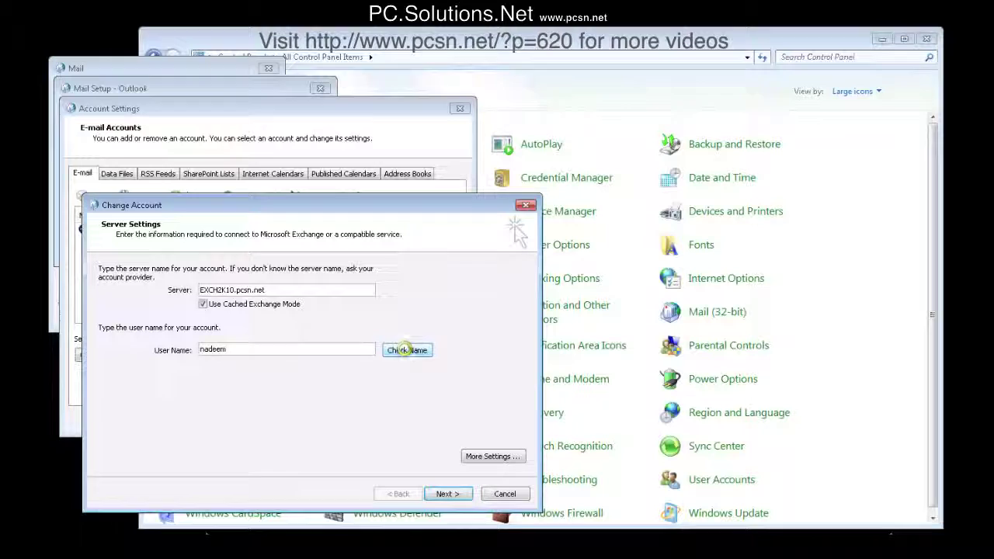
click(405, 349)
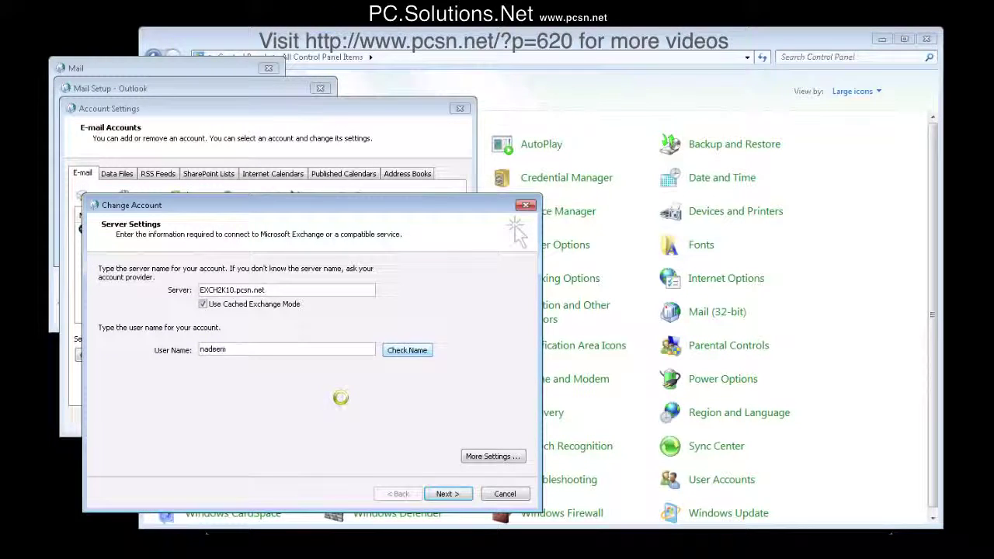
Add pcsncontacts as an additional mailbox in the Exchange Advanced settings and save
click(488, 456)
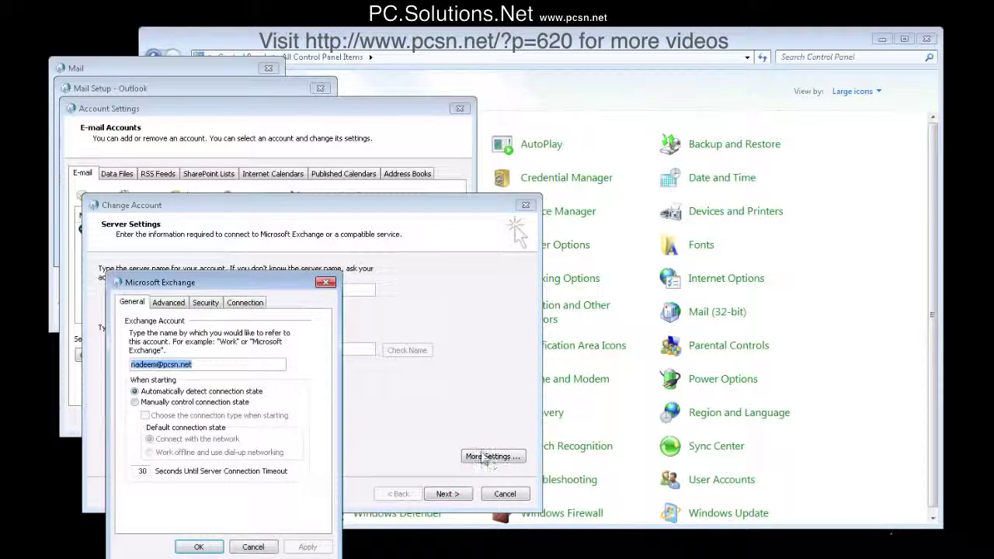
click(169, 302)
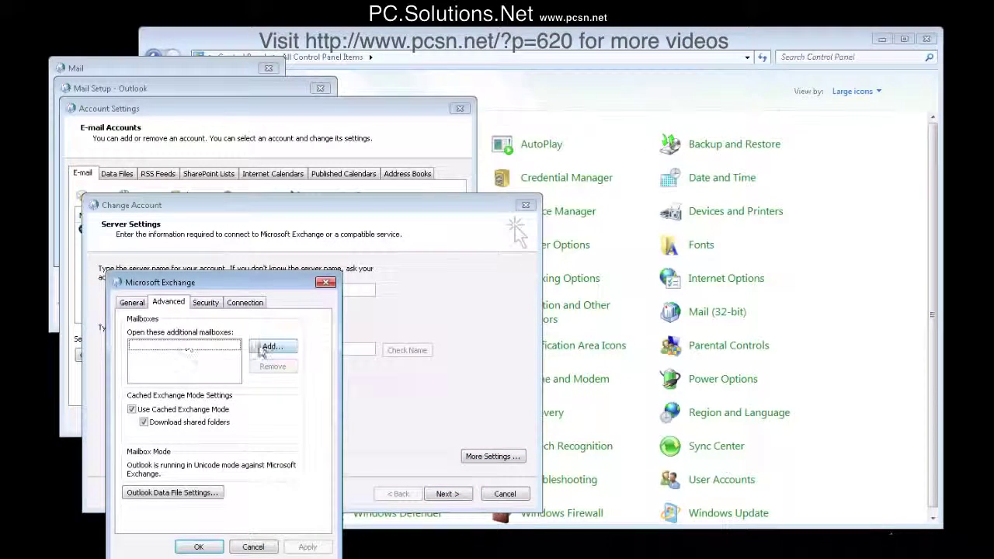
click(268, 346)
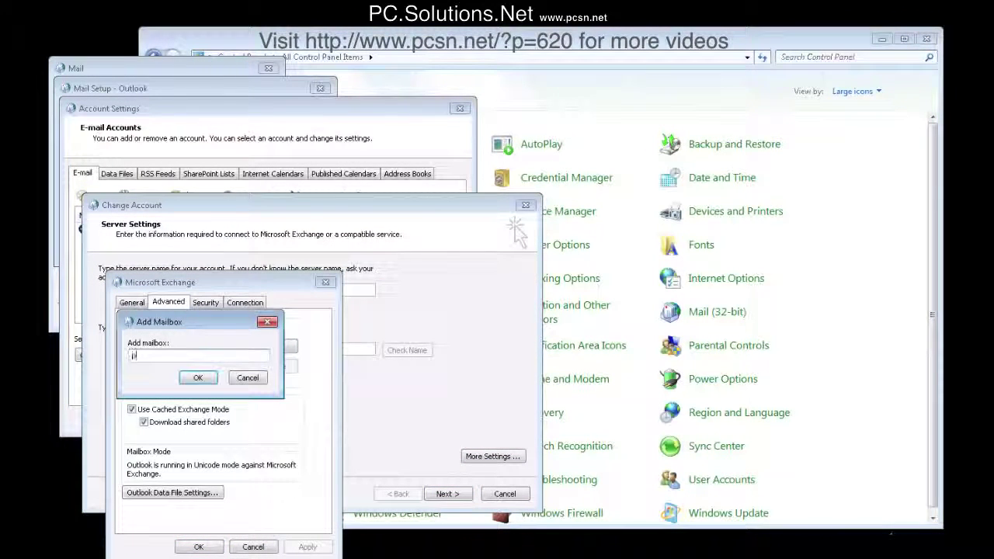
text(pcsncontacts)
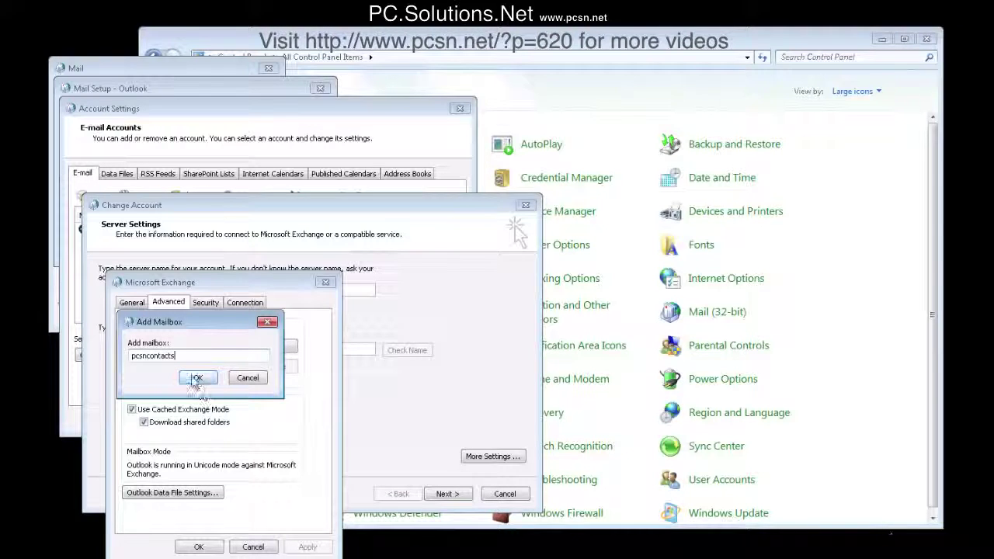
click(196, 378)
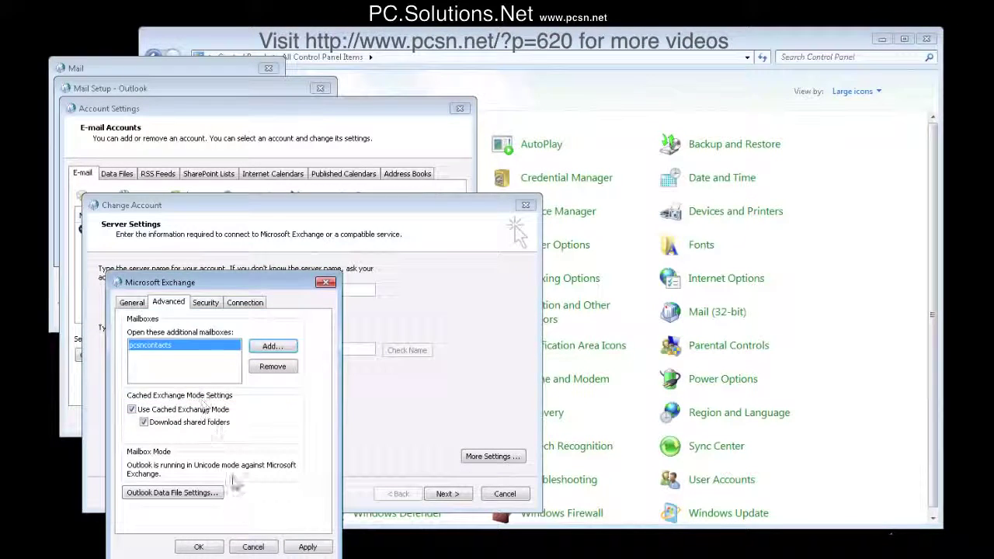
click(200, 545)
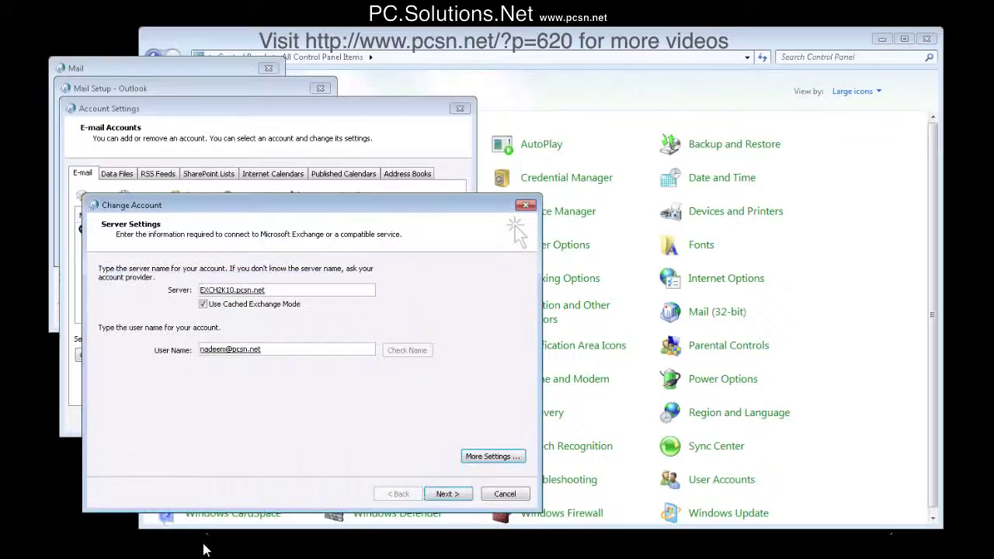
Finish the account change, close every Mail window, and start Outlook 2010
click(447, 494)
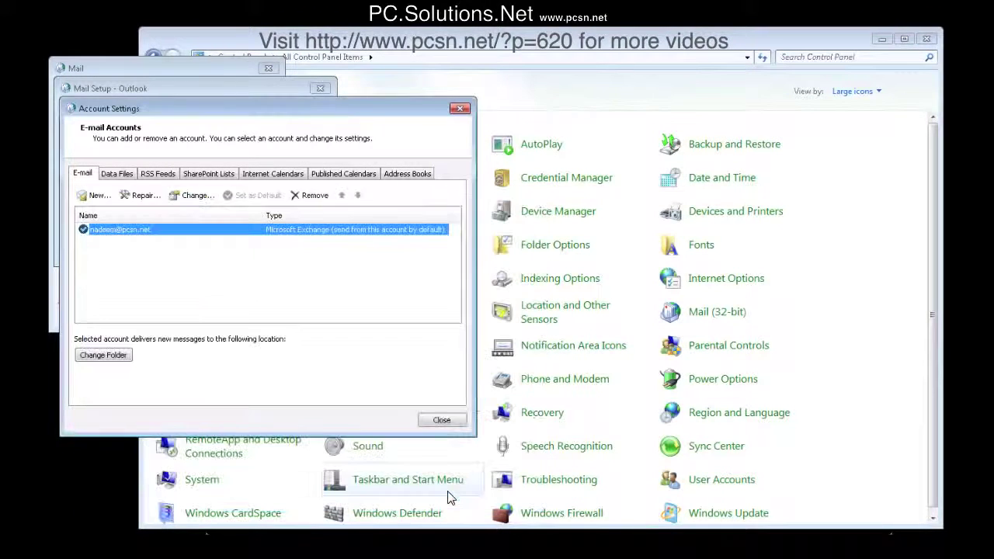
click(440, 421)
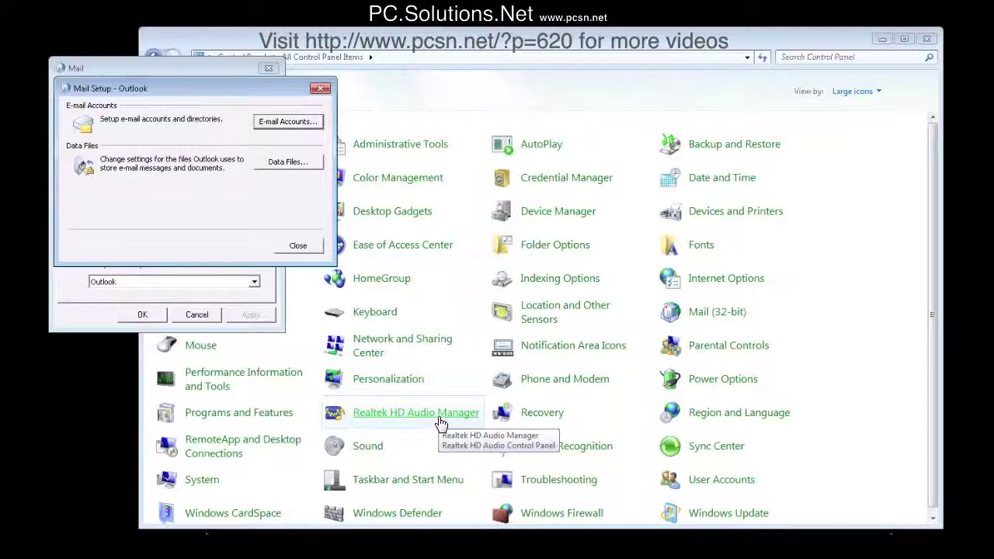
click(297, 245)
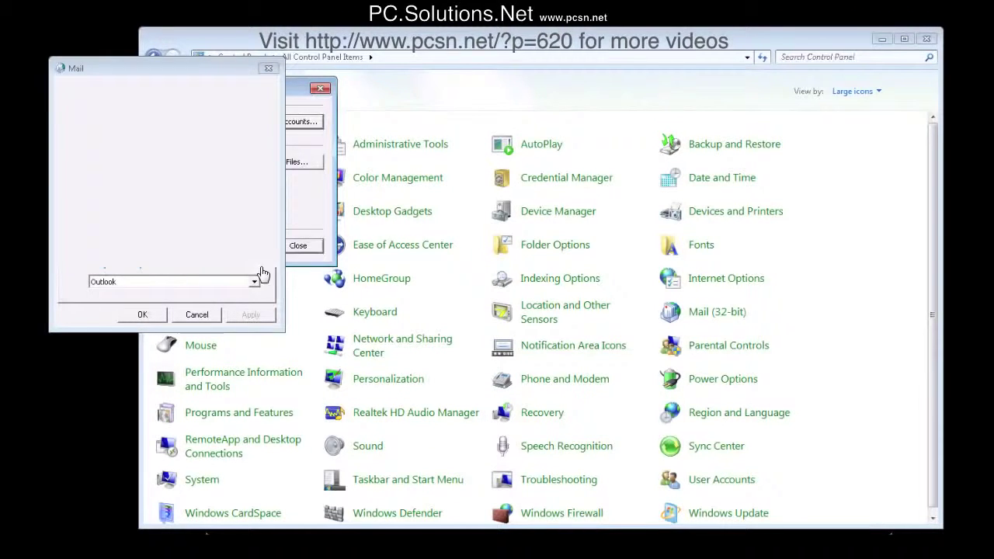
click(147, 314)
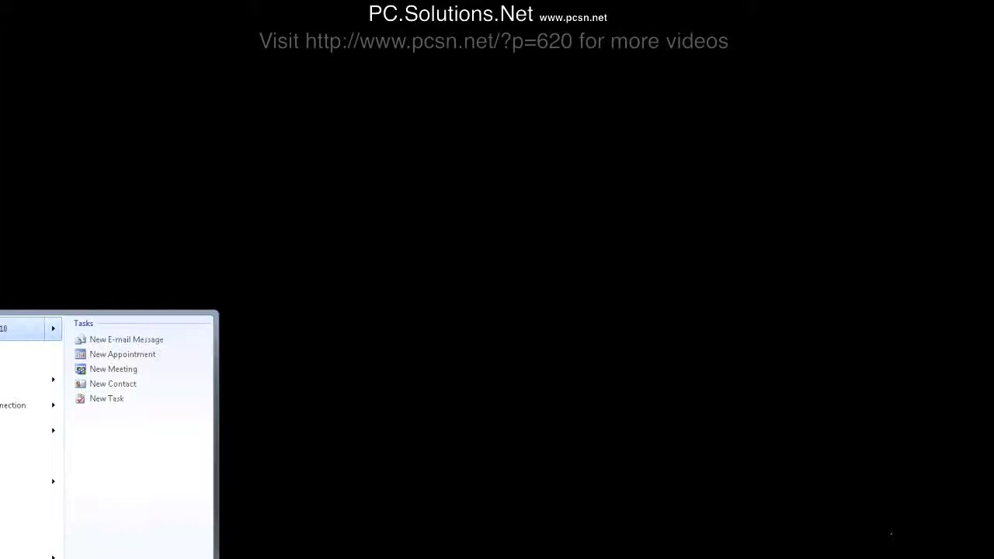
click(23, 328)
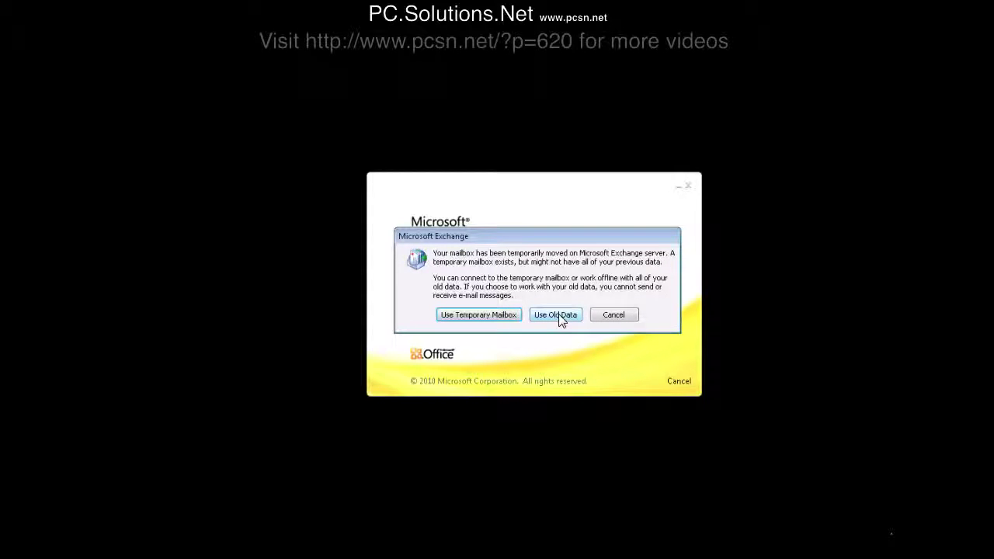
Connect with the temporary mailbox so Outlook finishes loading
click(491, 315)
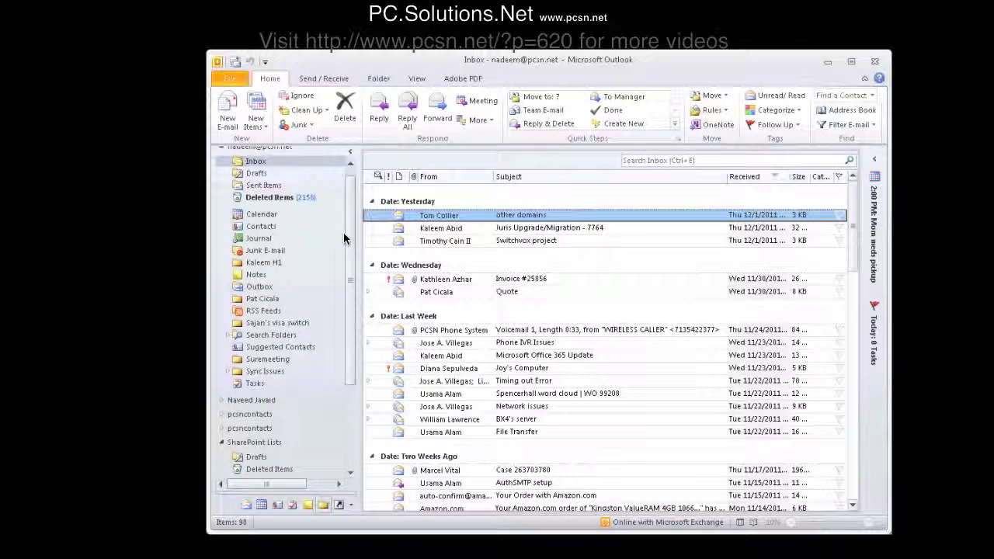
click(848, 111)
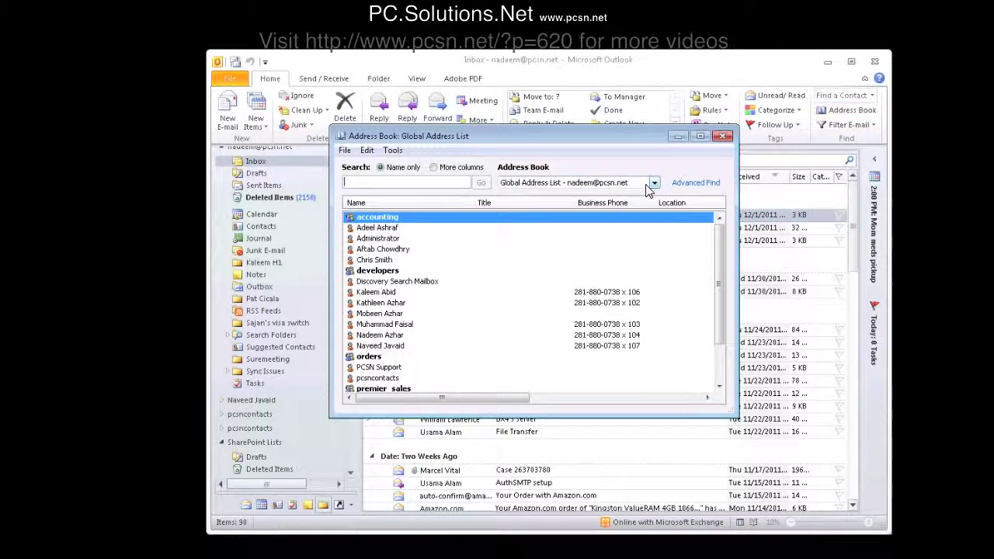
click(654, 183)
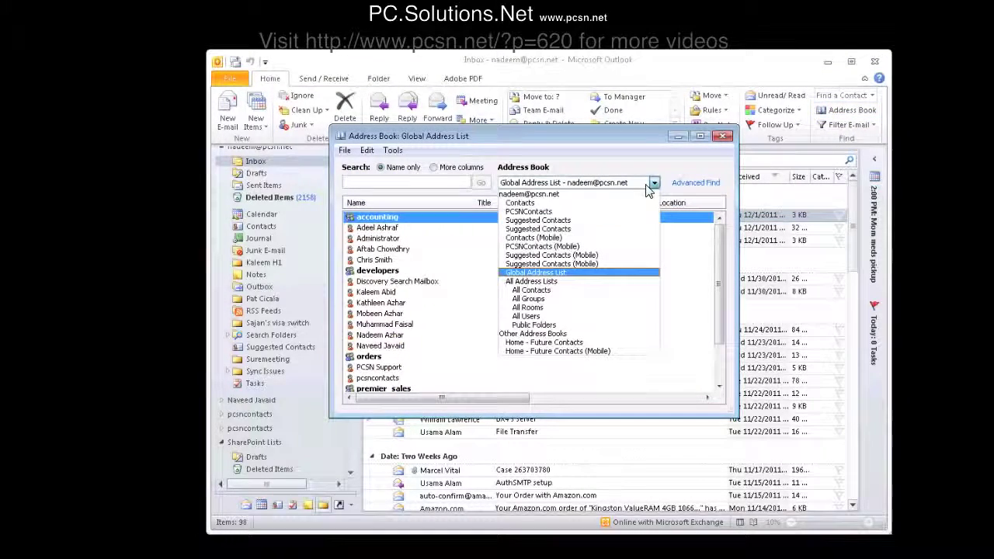
click(542, 214)
click(722, 138)
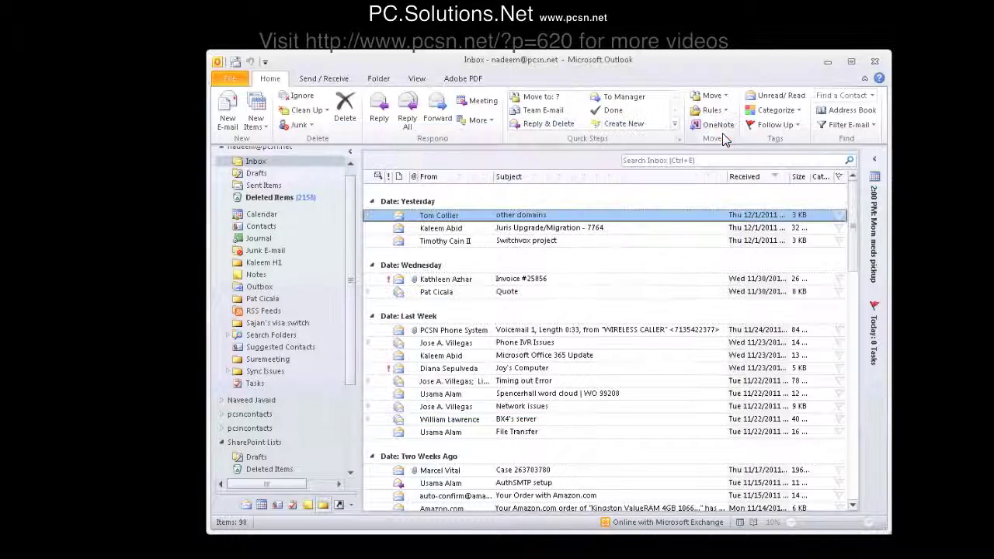
click(228, 114)
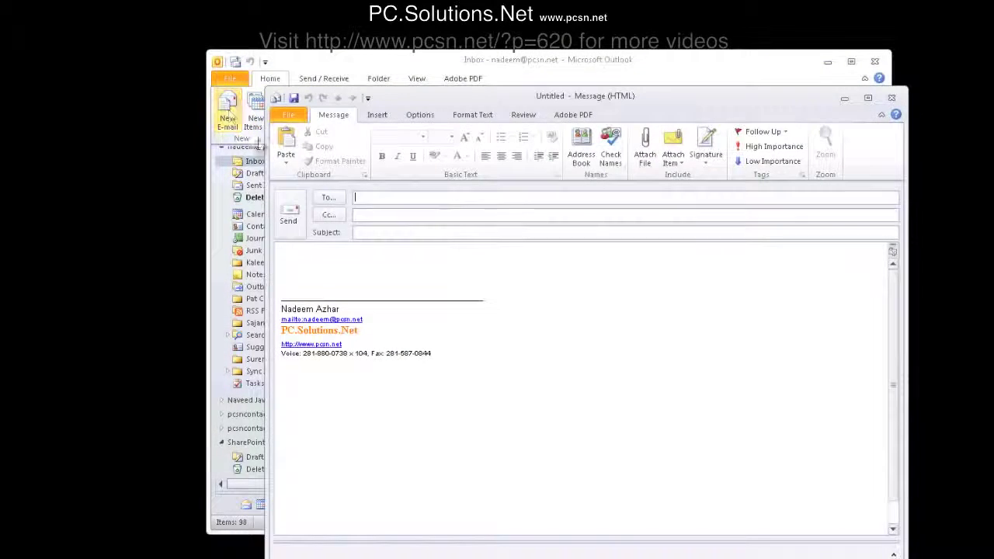
click(325, 197)
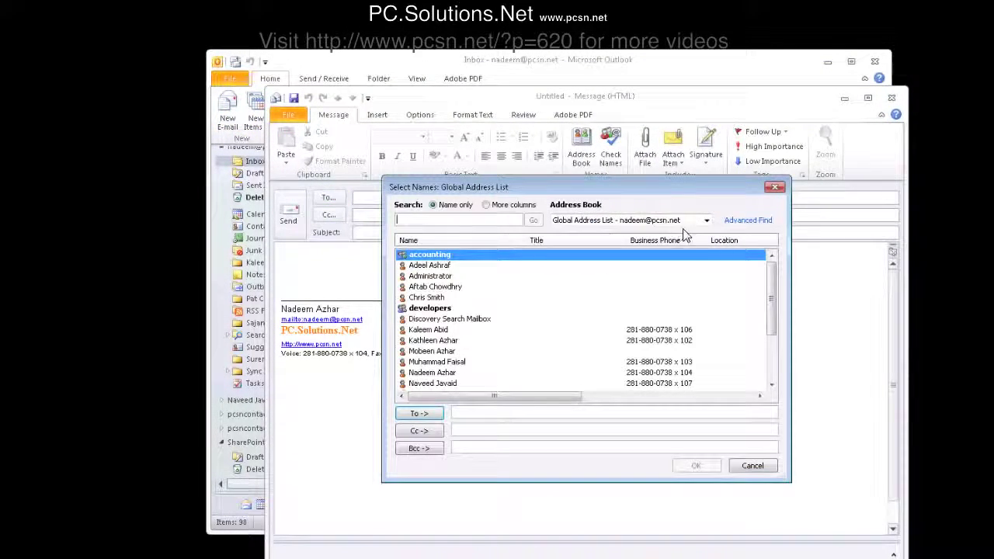
click(706, 220)
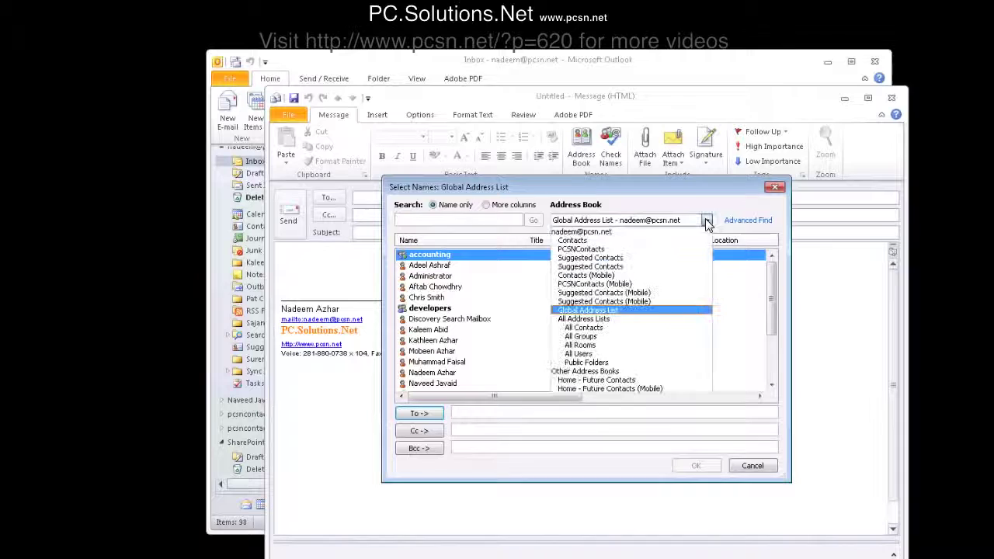
click(579, 249)
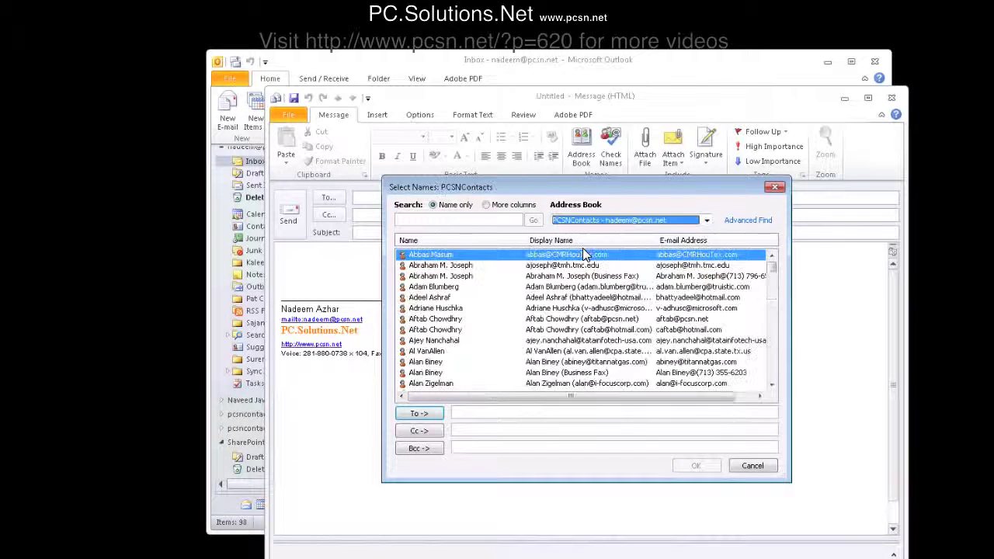
click(750, 465)
click(891, 99)
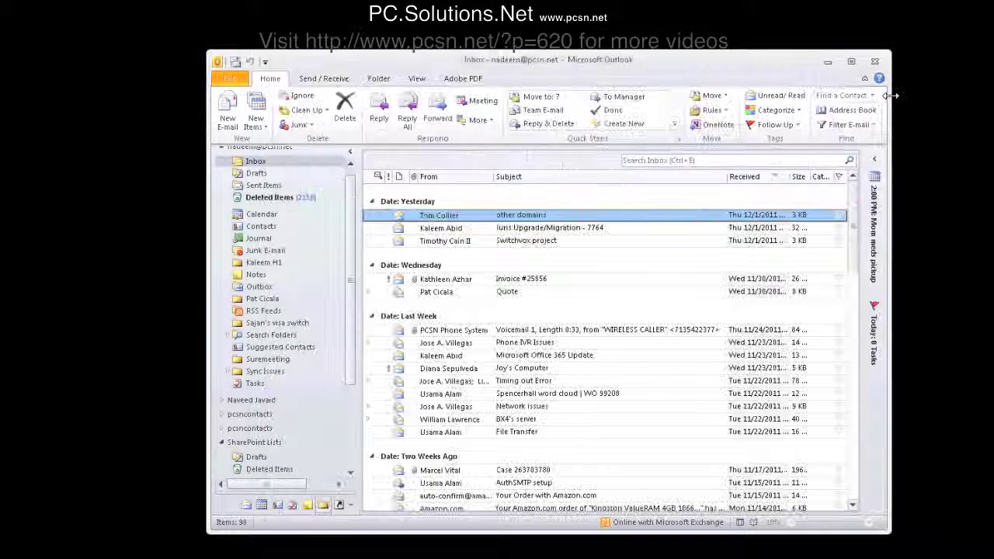